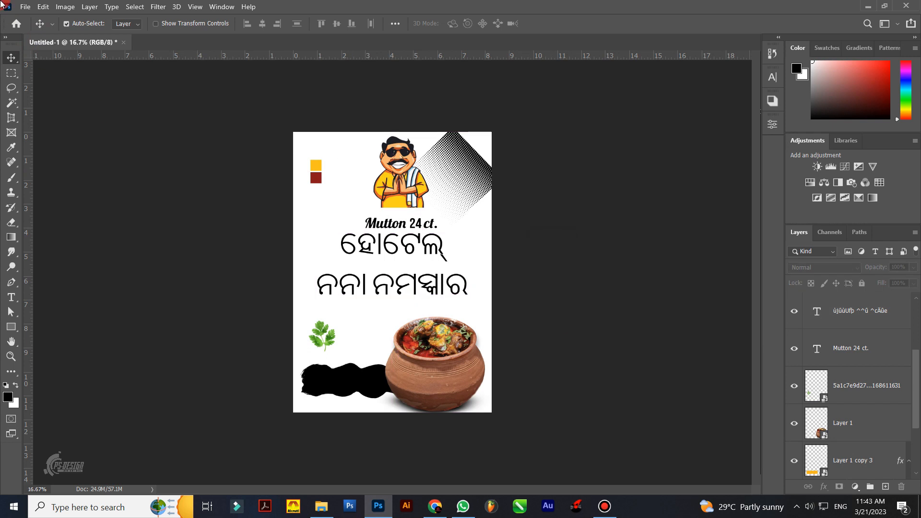
Create a CMYK document from the saved 4 x 3 preset in portrait orientation, 36 x 48 inches at 72 ppi.
{"action": "left_click", "coordinate": [32, 18]}
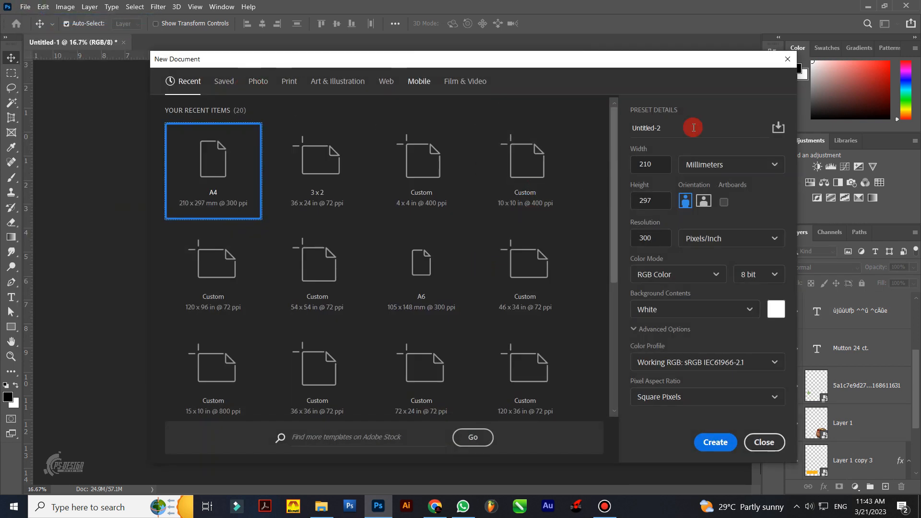
{"action": "left_click", "coordinate": [230, 78]}
{"action": "left_click", "coordinate": [318, 204]}
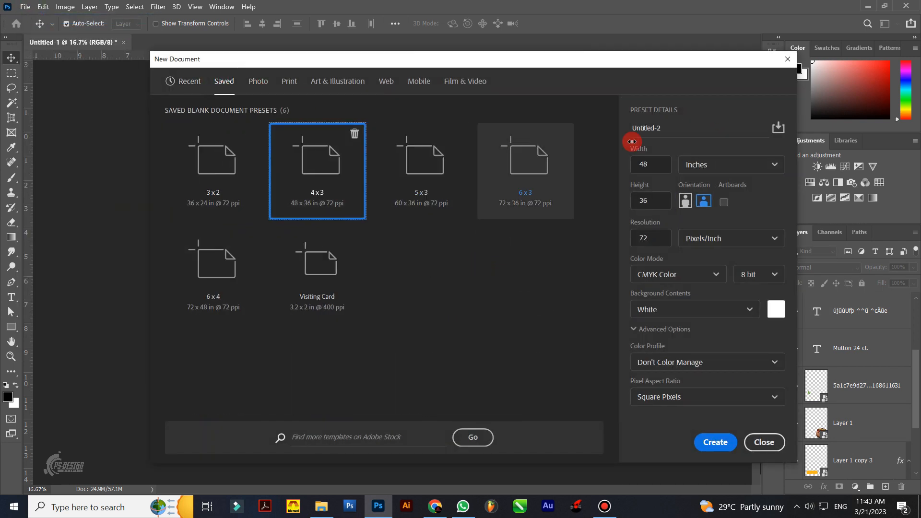
{"action": "left_click", "coordinate": [686, 202]}
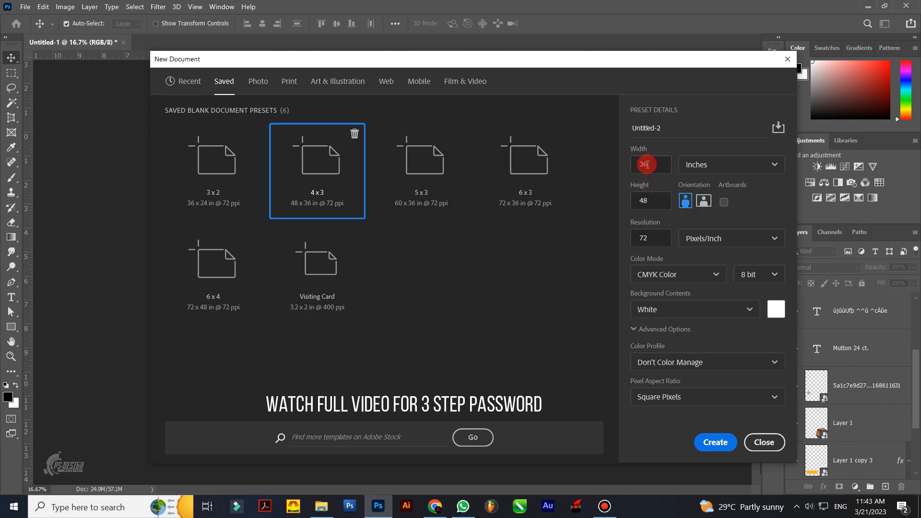
{"action": "left_click", "coordinate": [644, 209]}
{"action": "left_click", "coordinate": [686, 272]}
{"action": "left_click", "coordinate": [687, 271]}
{"action": "left_click", "coordinate": [725, 444]}
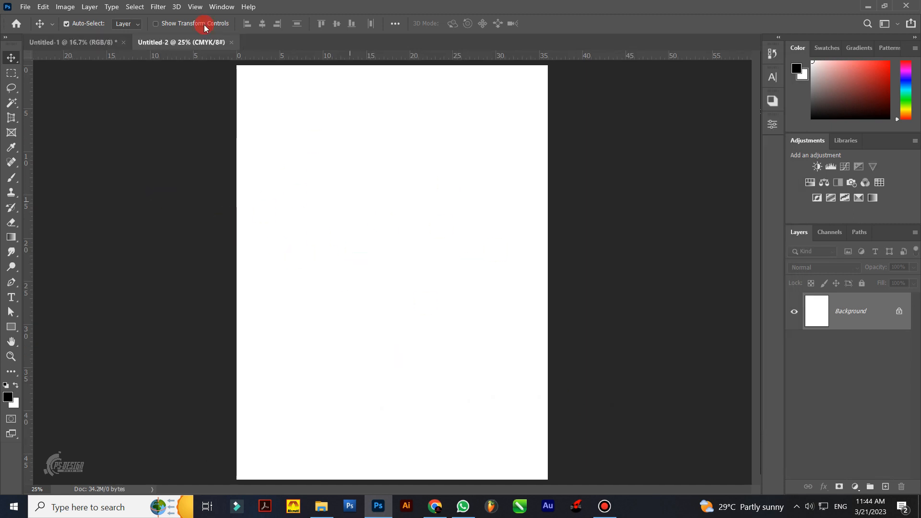
Copy the yellow and red colour swatch squares from Untitled-1 into Untitled-2, placing them near the canvas's left edge.
{"action": "left_click", "coordinate": [72, 42]}
{"action": "left_click", "coordinate": [436, 367]}
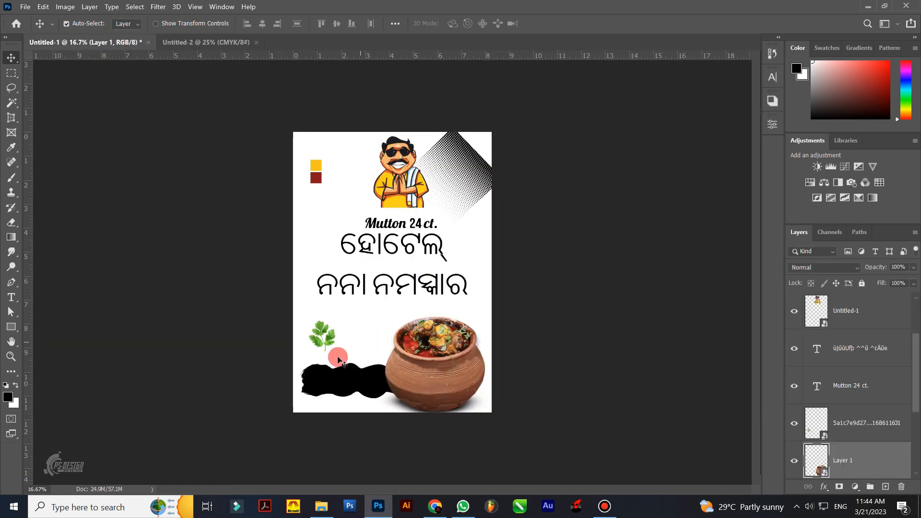
{"action": "left_click", "coordinate": [323, 338], "text": "shift"}
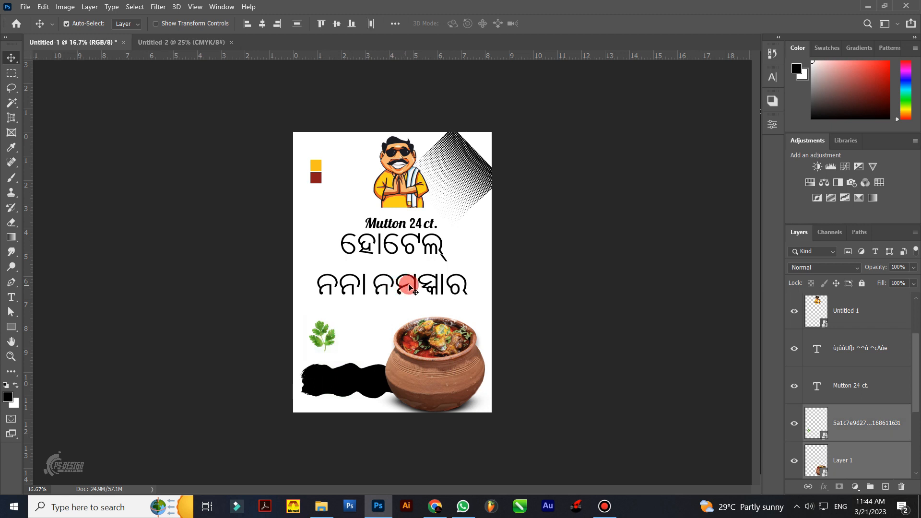
{"action": "left_click_drag", "start_coordinate": [447, 426], "coordinate": [419, 372]}
{"action": "left_click", "coordinate": [539, 306]}
{"action": "left_click_drag", "start_coordinate": [318, 177], "coordinate": [343, 290]}
{"action": "left_click", "coordinate": [266, 232]}
{"action": "left_click_drag", "start_coordinate": [265, 229], "coordinate": [260, 227]}
{"action": "left_click", "coordinate": [326, 260]}
Set the background colour to dark red 770003 and fill the Background layer with it.
{"action": "left_click", "coordinate": [858, 391]}
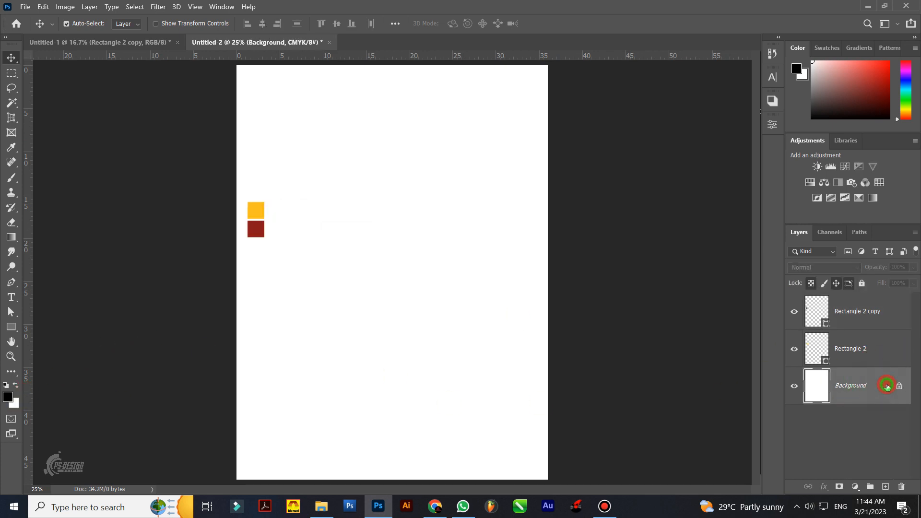
{"action": "left_click", "coordinate": [252, 234]}
{"action": "left_click", "coordinate": [15, 406]}
{"action": "left_click", "coordinate": [256, 229]}
{"action": "left_click", "coordinate": [618, 366]}
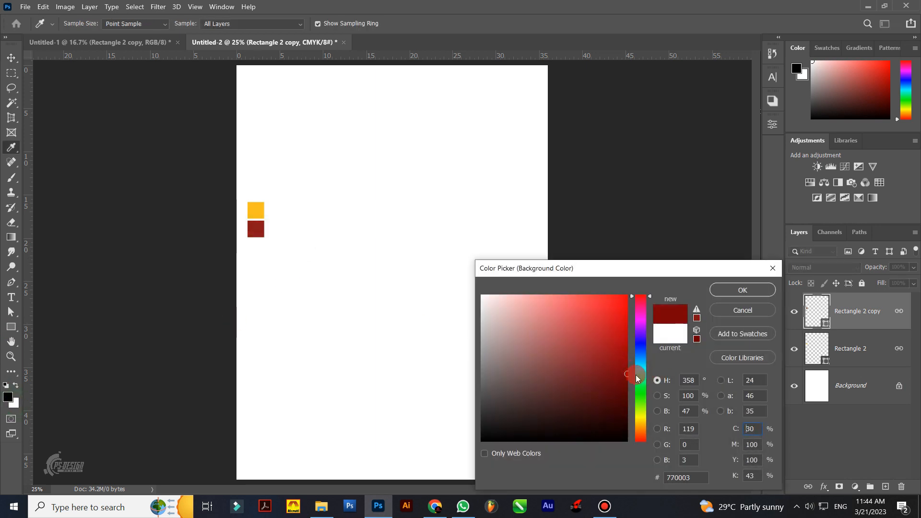
{"action": "left_click", "coordinate": [742, 290]}
{"action": "left_click", "coordinate": [869, 387]}
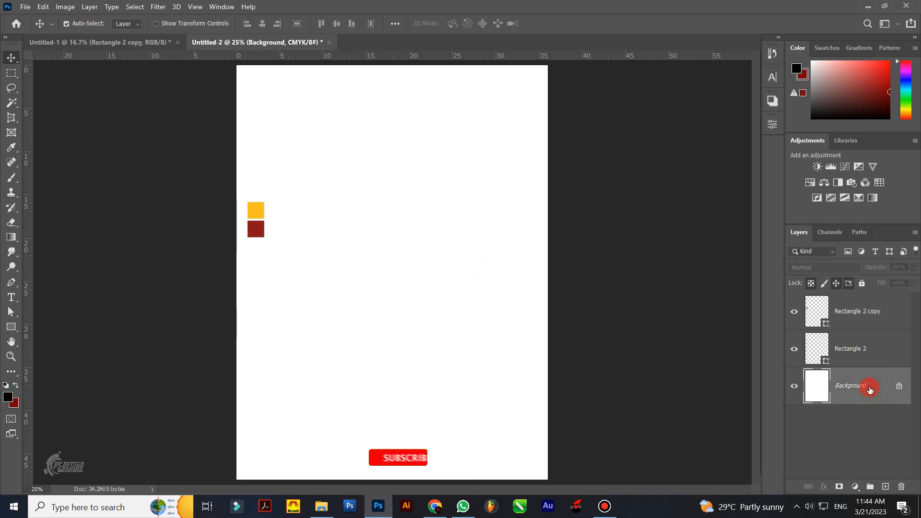
{"action": "key", "text": "ctrl+BackSpace"}
{"action": "left_click", "coordinate": [415, 286], "text": "ctrl"}
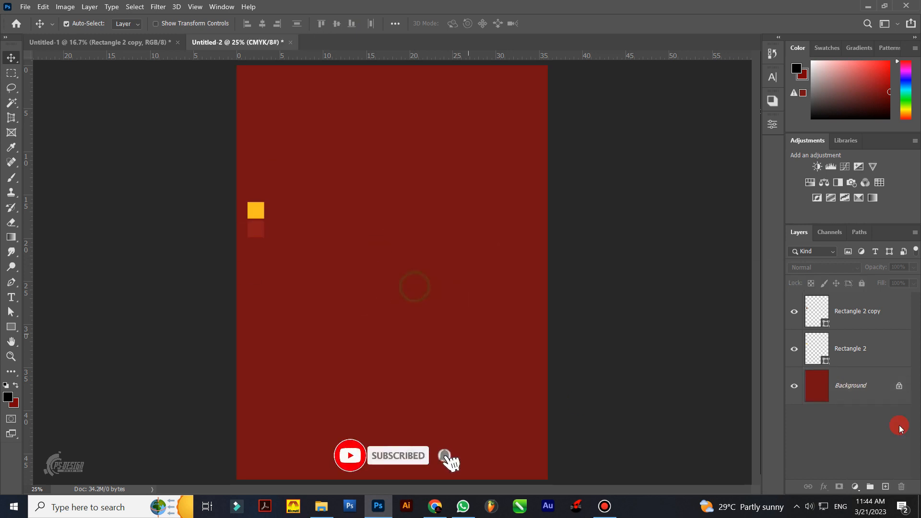
Add a new layer directly above Background and set a soft brush of 1102 px at 0% hardness.
{"action": "left_click", "coordinate": [884, 487]}
{"action": "left_click_drag", "start_coordinate": [867, 320], "coordinate": [866, 411]}
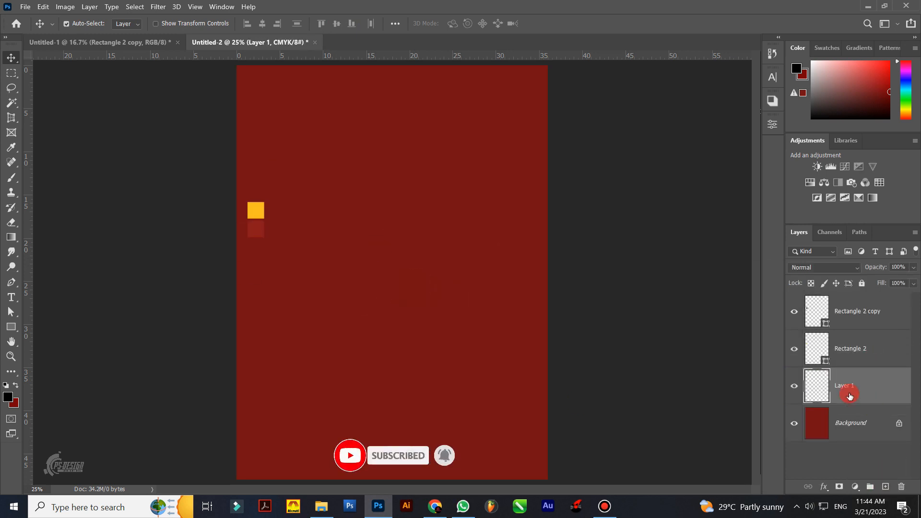
{"action": "left_click", "coordinate": [11, 177]}
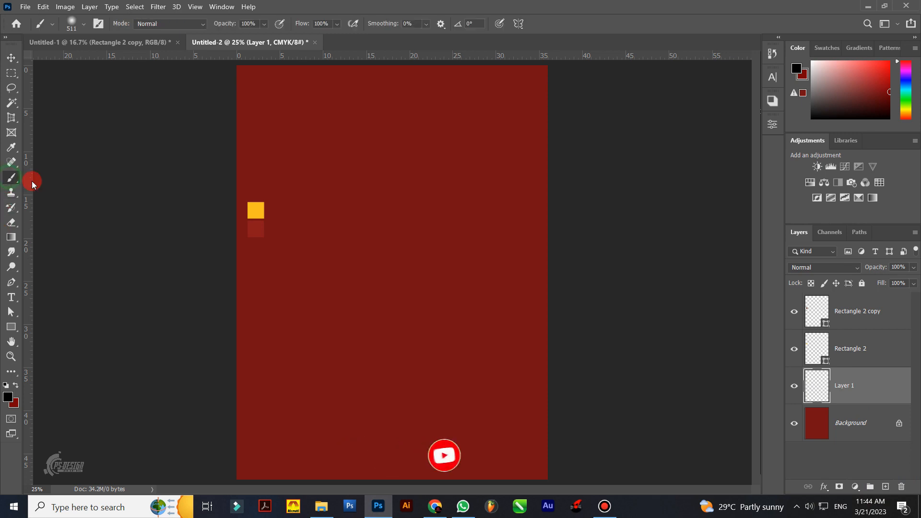
{"action": "right_click", "coordinate": [368, 231]}
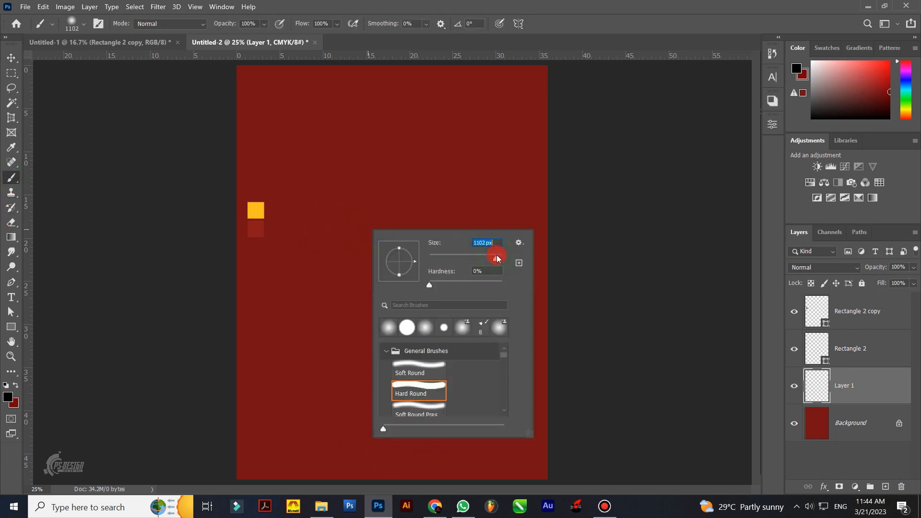
Sample the red swatch (87181a) as foreground colour and paint a single soft dab at the canvas centre.
{"action": "left_click", "coordinate": [8, 397]}
{"action": "left_click", "coordinate": [256, 229]}
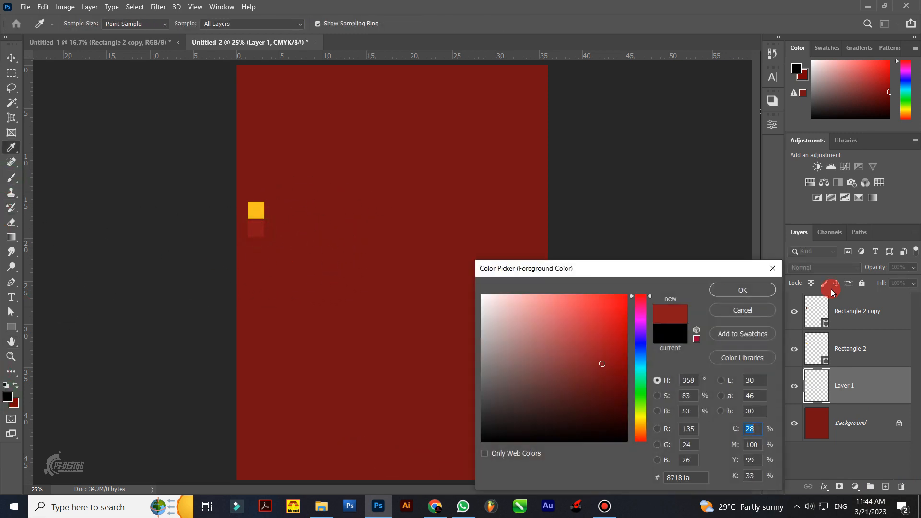
{"action": "left_click", "coordinate": [743, 290]}
{"action": "left_click", "coordinate": [386, 269]}
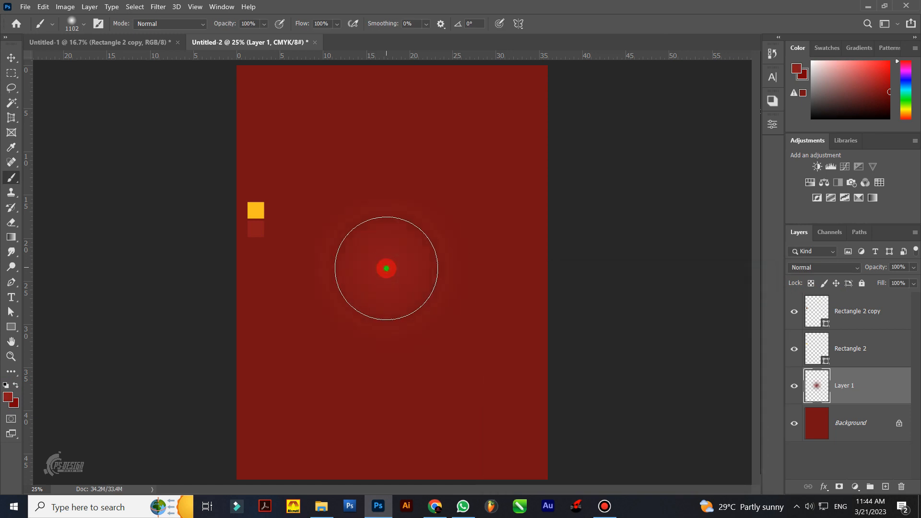
Enlarge the painted red dab so its glow spreads across the whole canvas.
{"action": "key", "text": "ctrl+t"}
{"action": "mouse_move", "coordinate": [494, 374]}
{"action": "left_mouse_down"}
{"action": "mouse_move", "coordinate": [626, 454]}
{"action": "mouse_move", "coordinate": [674, 477]}
{"action": "mouse_move", "coordinate": [673, 469]}
{"action": "left_mouse_up"}
{"action": "key", "text": "Return"}
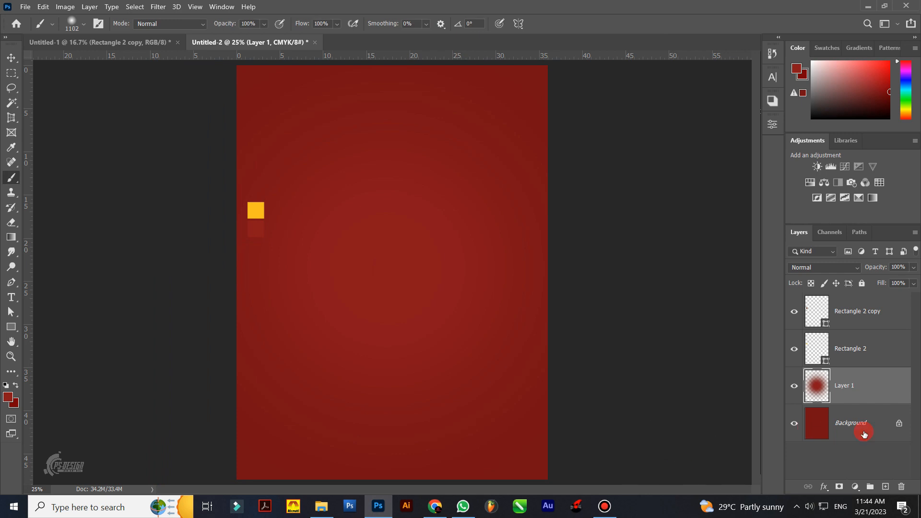
Refill the Background layer with the darker red 630709.
{"action": "left_click", "coordinate": [845, 433]}
{"action": "left_click", "coordinate": [17, 408]}
{"action": "left_click", "coordinate": [620, 385]}
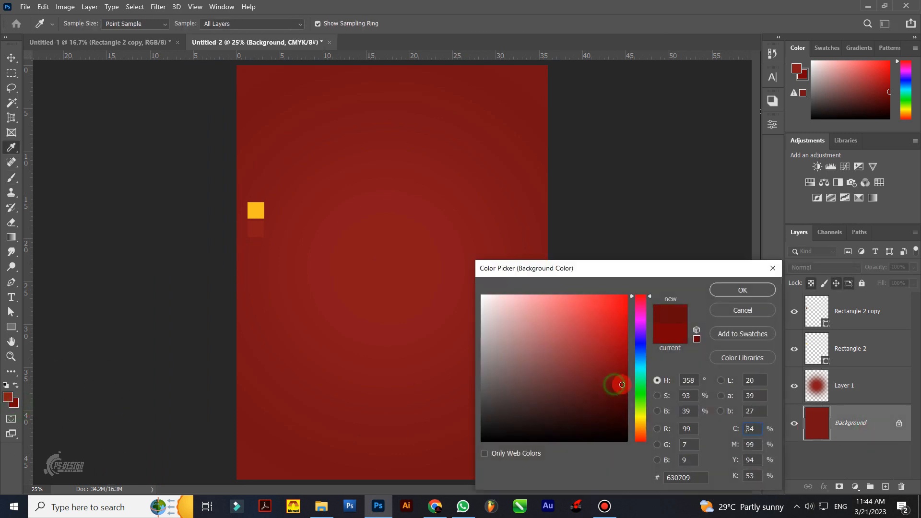
{"action": "left_click", "coordinate": [742, 289]}
{"action": "key", "text": "ctrl+BackSpace"}
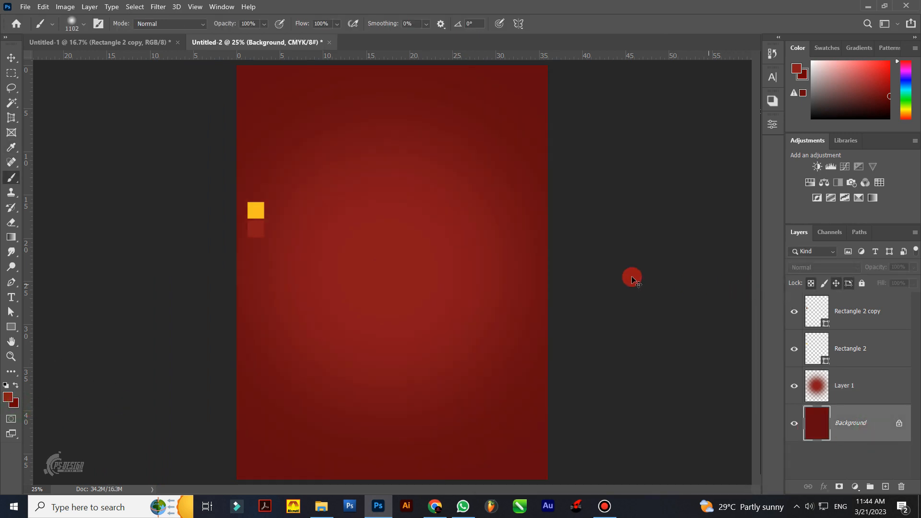
Set the background colour to a still darker red and return to the Brush tool.
{"action": "left_click", "coordinate": [16, 403]}
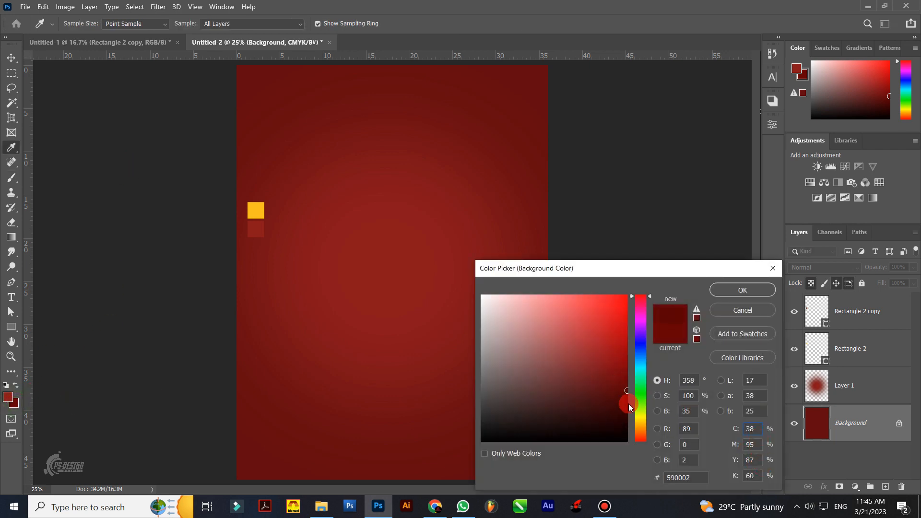
{"action": "left_click", "coordinate": [742, 291]}
{"action": "key", "text": "b"}
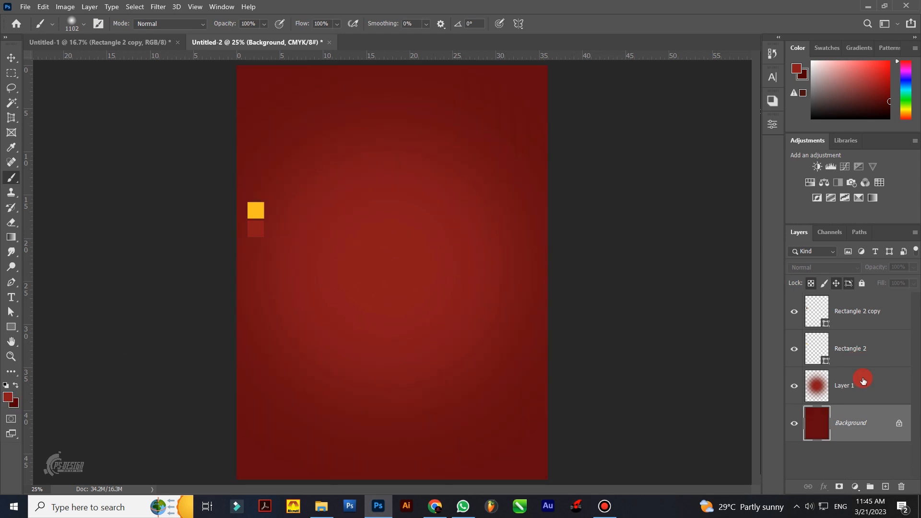
Apply a brighter red Color Overlay to the glow layer with Normal blending and 100% opacity.
{"action": "left_click", "coordinate": [878, 388]}
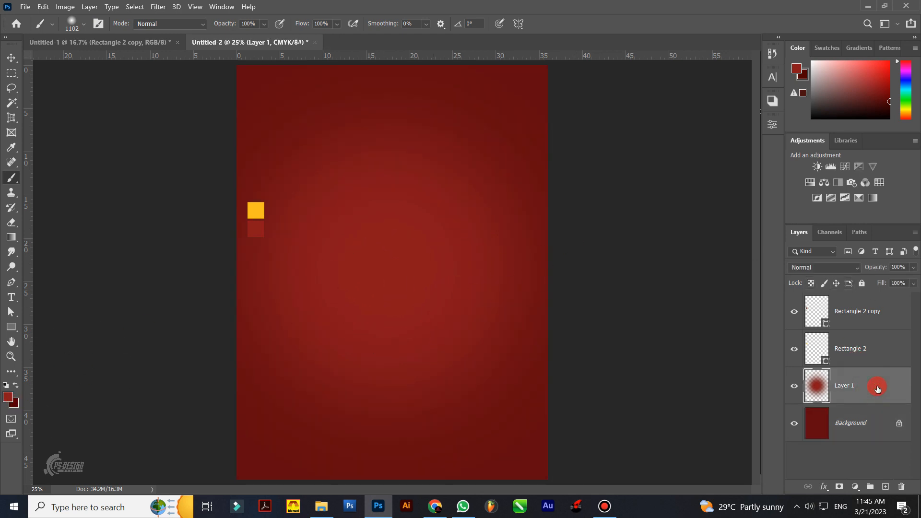
{"action": "double_click", "coordinate": [877, 388]}
{"action": "left_click", "coordinate": [549, 335]}
{"action": "left_click", "coordinate": [743, 207]}
{"action": "left_click", "coordinate": [402, 260]}
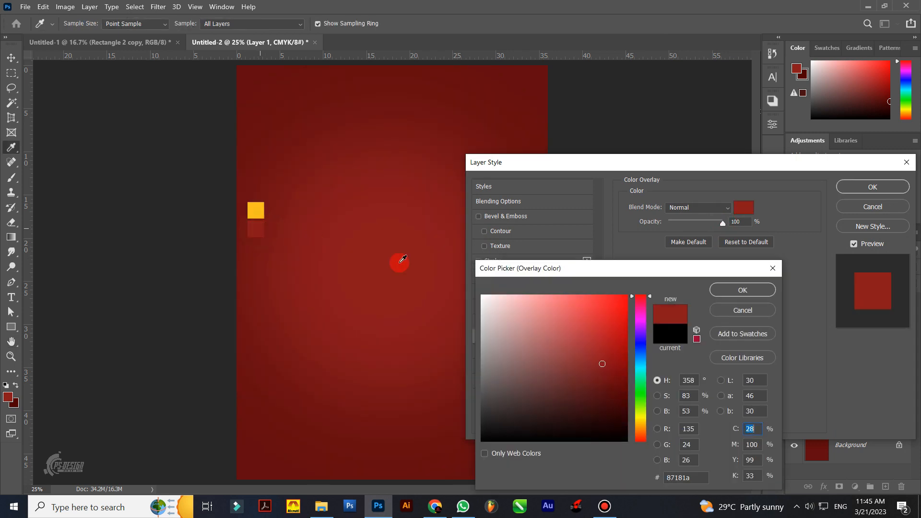
{"action": "left_click", "coordinate": [724, 290]}
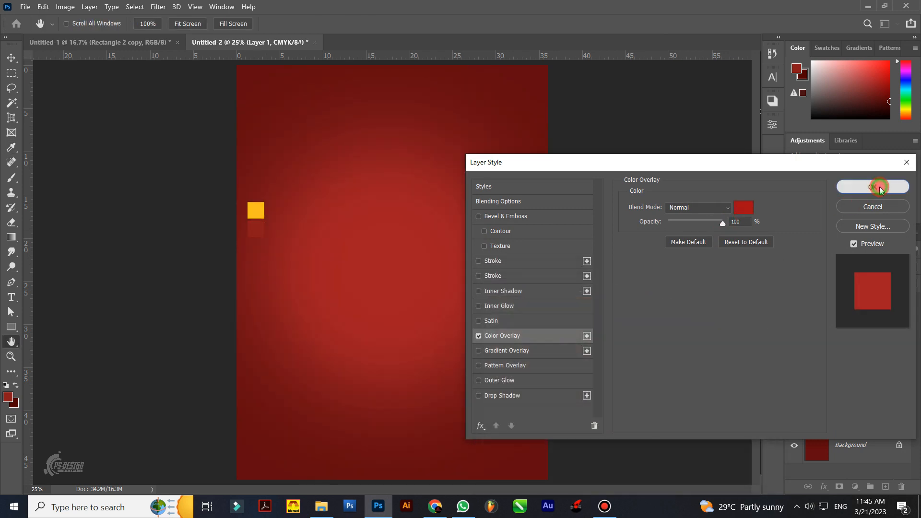
{"action": "left_click", "coordinate": [859, 187]}
Centre the glow layer vertically on the canvas and lock the layer completely.
{"action": "left_click", "coordinate": [11, 58]}
{"action": "left_click_drag", "start_coordinate": [422, 268], "coordinate": [420, 271]}
{"action": "key", "text": "ctrl+a"}
{"action": "left_click", "coordinate": [337, 25]}
{"action": "key", "text": "ctrl+d"}
{"action": "left_click", "coordinate": [862, 285]}
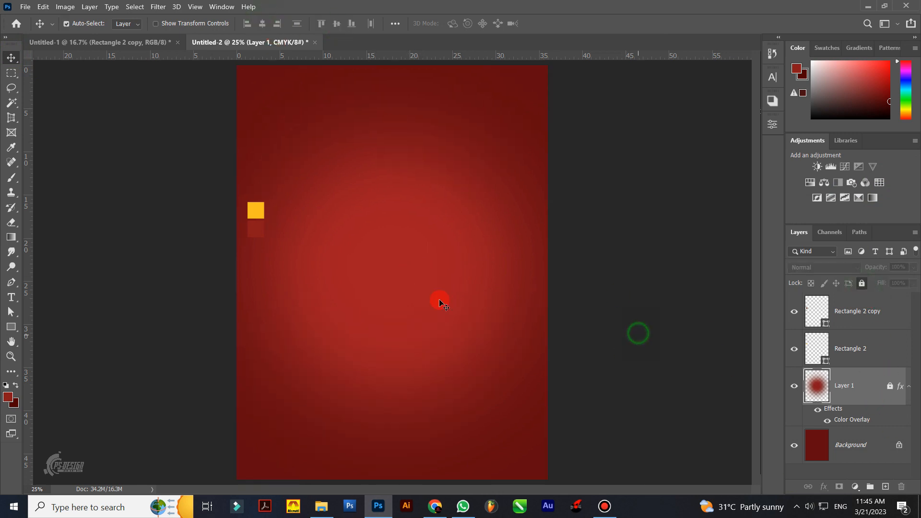
Bring the halftone pattern from Untitled-1 into Untitled-2, enlarged and rotated over the poster's upper-right corner.
{"action": "left_click", "coordinate": [120, 42]}
{"action": "left_click_drag", "start_coordinate": [488, 161], "coordinate": [495, 231]}
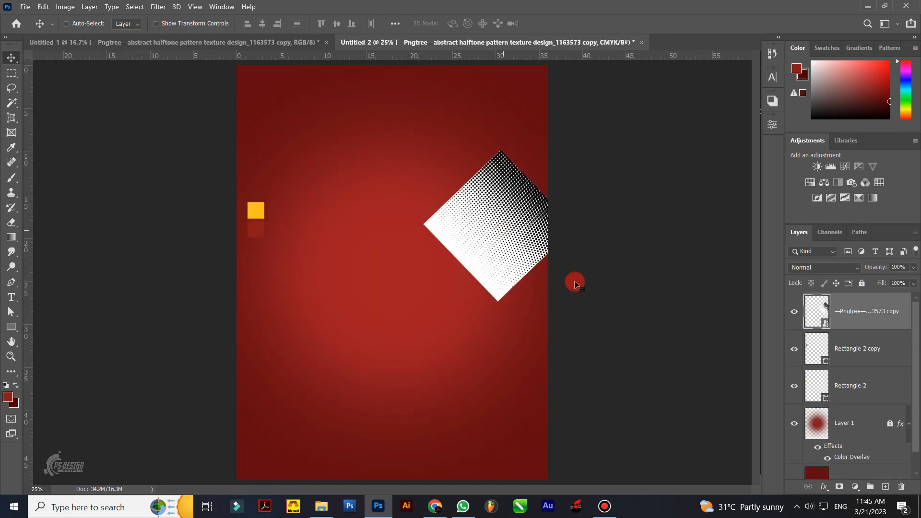
{"action": "key", "text": "ctrl+t"}
{"action": "left_click_drag", "start_coordinate": [578, 227], "coordinate": [667, 220]}
{"action": "left_click_drag", "start_coordinate": [499, 253], "coordinate": [516, 143]}
{"action": "left_click_drag", "start_coordinate": [673, 127], "coordinate": [652, 133]}
{"action": "left_click_drag", "start_coordinate": [531, 146], "coordinate": [531, 136]}
{"action": "key", "text": "Return"}
Set the halftone layer's blend mode to Divide and its fill to 30%.
{"action": "left_click", "coordinate": [457, 129]}
{"action": "left_click", "coordinate": [850, 269]}
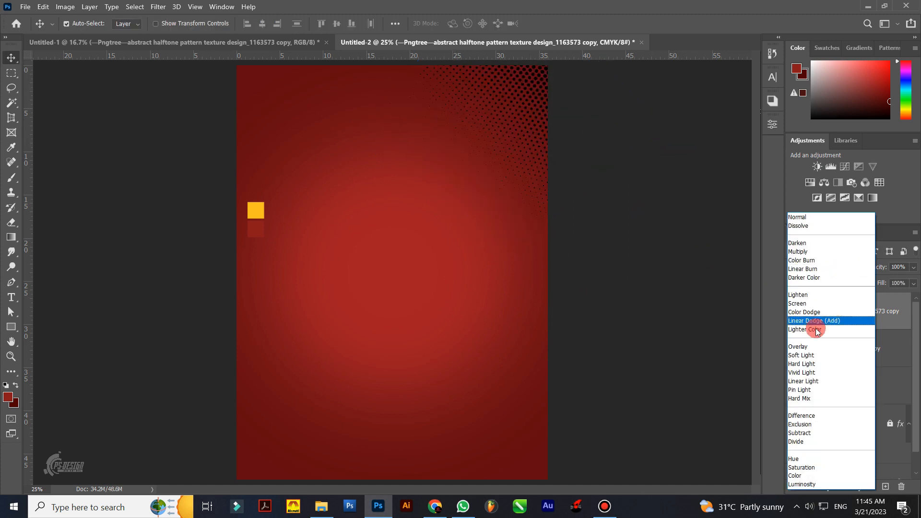
{"action": "left_click", "coordinate": [803, 440]}
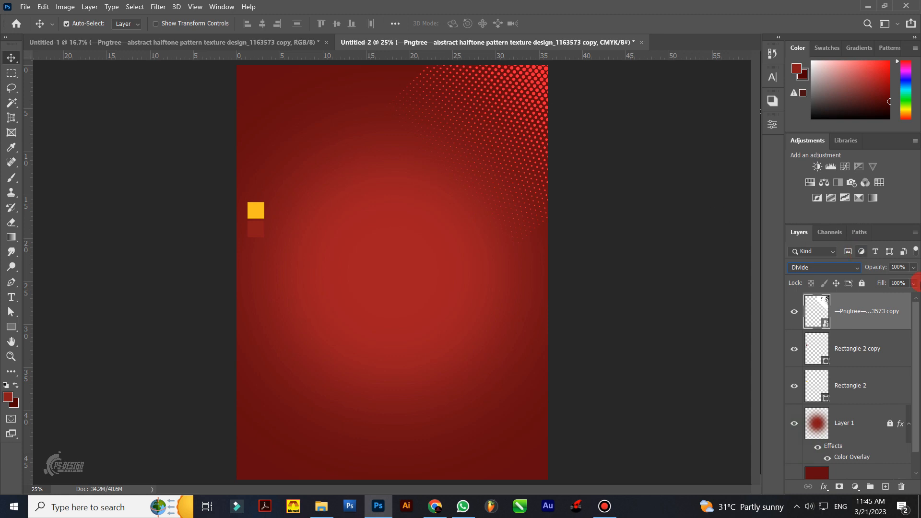
{"action": "left_click", "coordinate": [912, 283]}
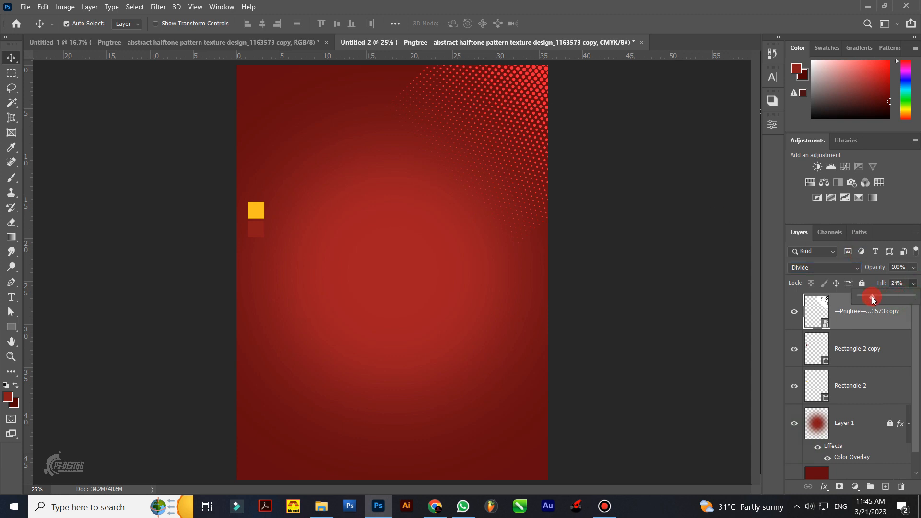
{"action": "left_click_drag", "start_coordinate": [871, 296], "coordinate": [873, 296]}
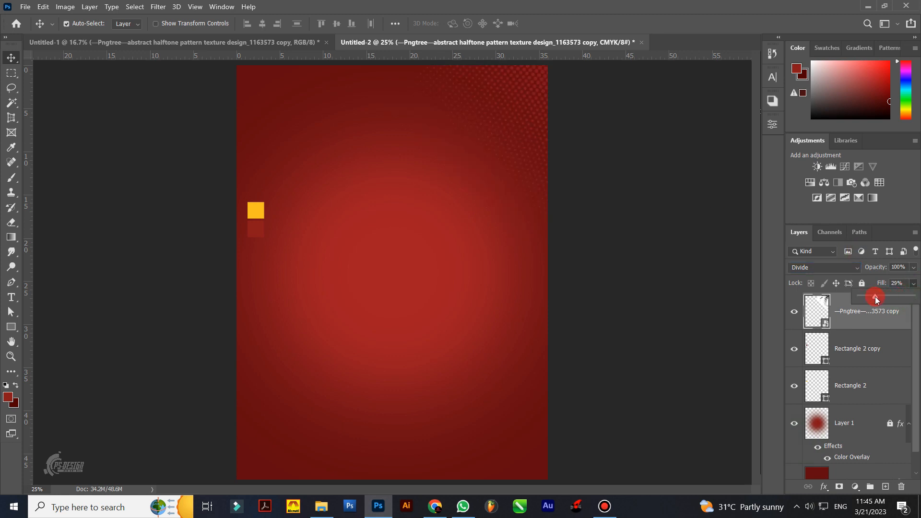
{"action": "left_click", "coordinate": [670, 241]}
Enlarge the halftone pattern to 36.51% scale and reposition it over the upper-right corner.
{"action": "left_click", "coordinate": [860, 316]}
{"action": "key", "text": "ctrl+t"}
{"action": "left_click_drag", "start_coordinate": [648, 117], "coordinate": [665, 124]}
{"action": "key", "text": "ctrl+h"}
{"action": "key", "text": "ctrl+h"}
{"action": "left_click_drag", "start_coordinate": [569, 135], "coordinate": [574, 131]}
{"action": "key", "text": "Return"}
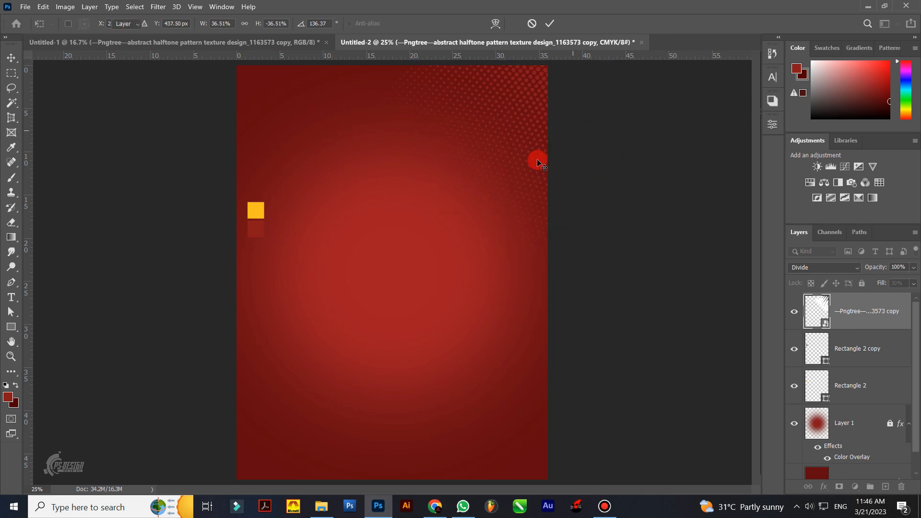
Duplicate the halftone layer, flip the copy horizontally and place it in the poster's upper-left corner.
{"action": "key", "text": "ctrl+j"}
{"action": "key", "text": "ctrl+t"}
{"action": "right_click", "coordinate": [532, 161]}
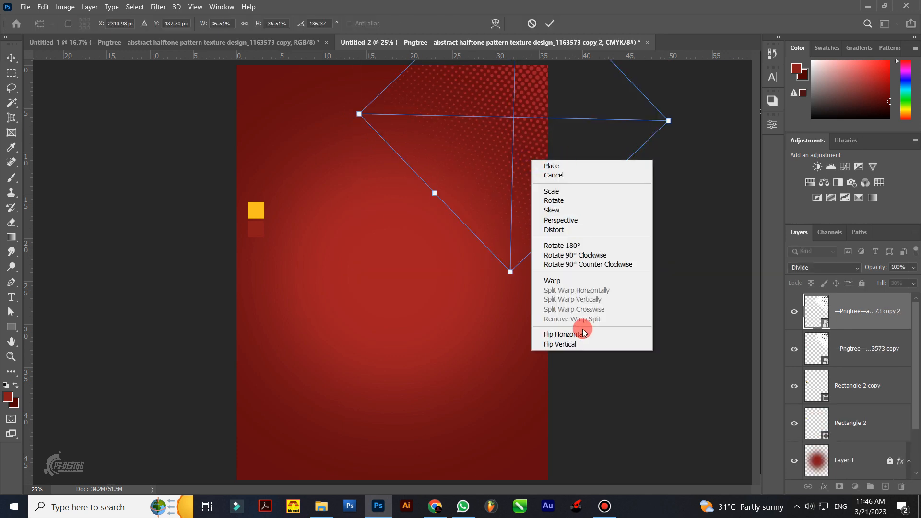
{"action": "left_click", "coordinate": [580, 330]}
{"action": "left_click_drag", "start_coordinate": [510, 201], "coordinate": [329, 185]}
{"action": "key", "text": "Return"}
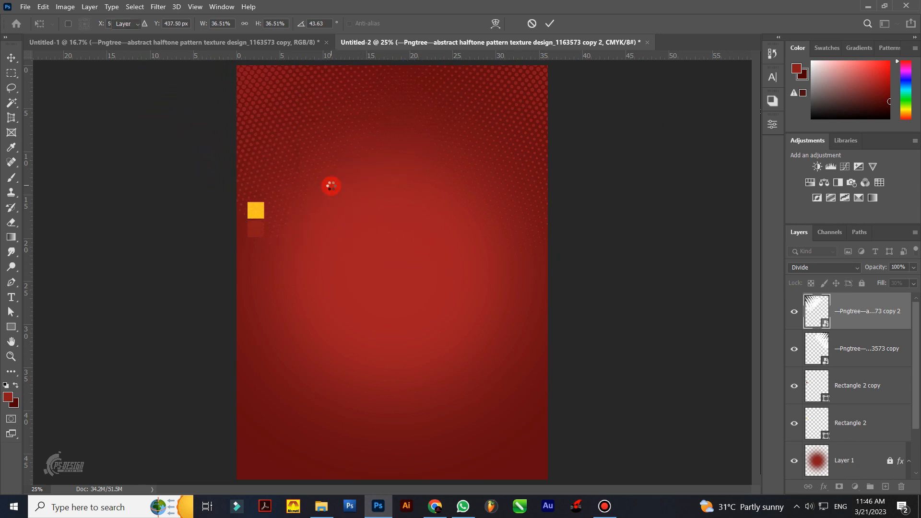
Select both halftone layers and align their vertical centres.
{"action": "left_click", "coordinate": [506, 111], "text": "shift"}
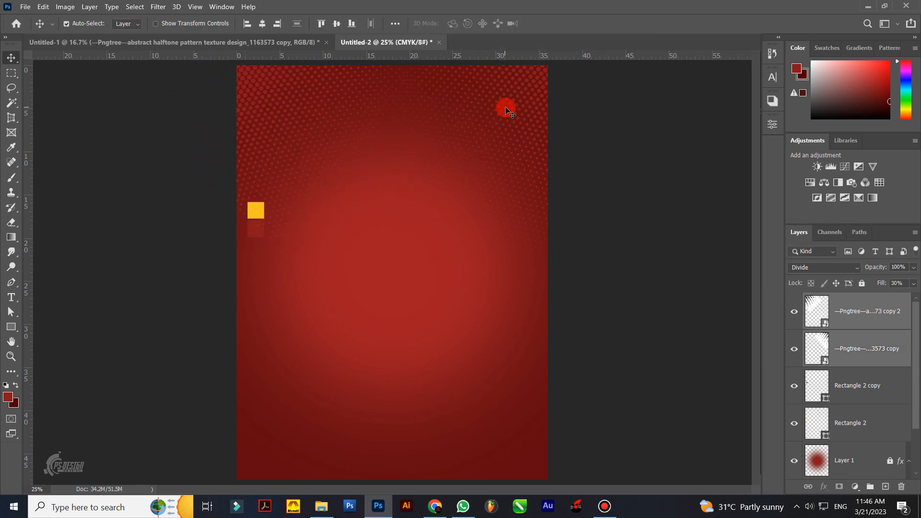
{"action": "left_click", "coordinate": [855, 357]}
{"action": "left_click", "coordinate": [865, 316], "text": "shift"}
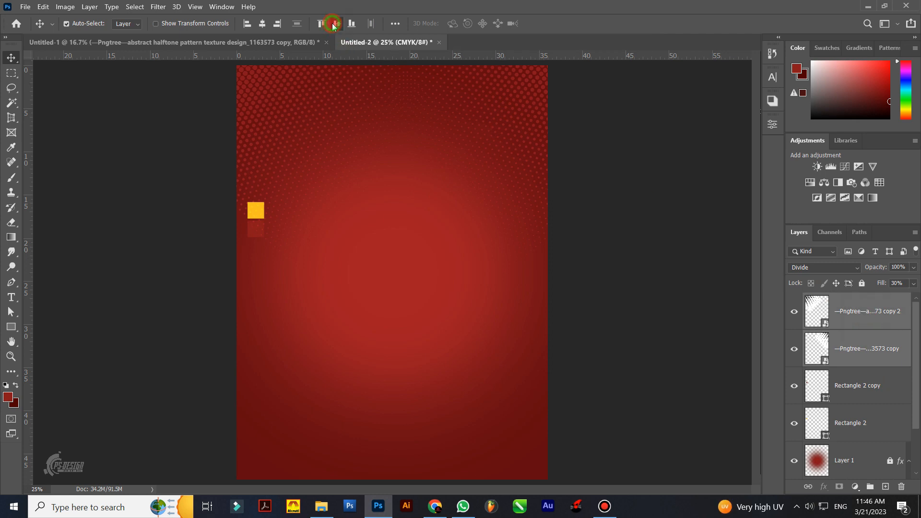
{"action": "left_click", "coordinate": [631, 195]}
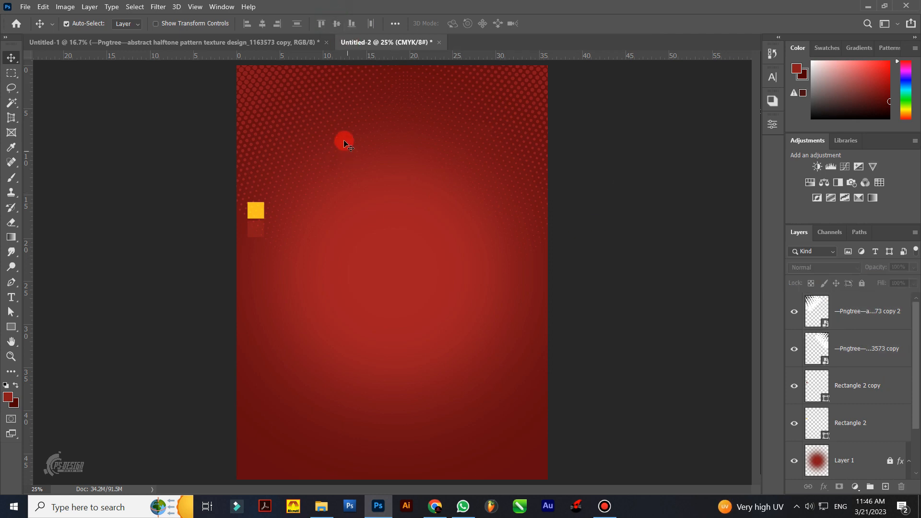
Nudge the left halftone pattern outward and shift both halftone layers slightly upward on the poster.
{"action": "left_click", "coordinate": [510, 136]}
{"action": "left_click_drag", "start_coordinate": [247, 78], "coordinate": [211, 76]}
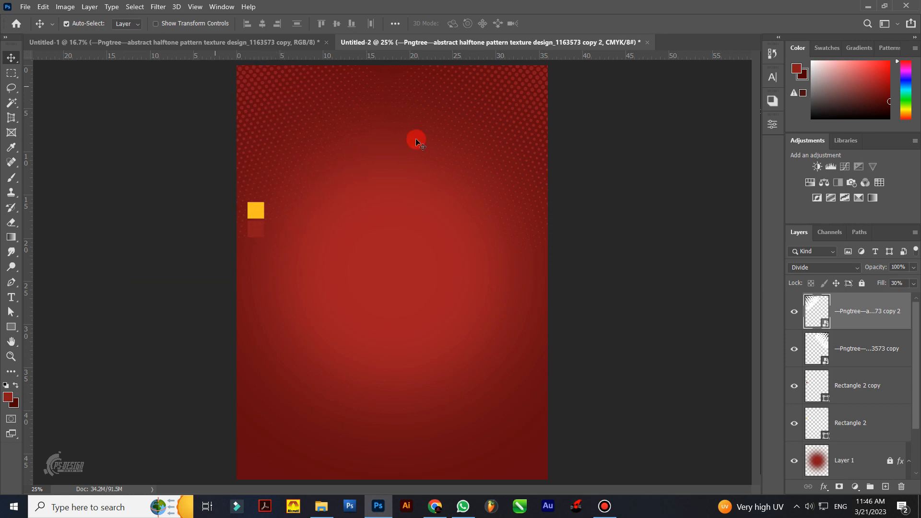
{"action": "left_click", "coordinate": [590, 120]}
{"action": "left_click", "coordinate": [858, 349]}
{"action": "left_click", "coordinate": [855, 311], "text": "shift"}
{"action": "key", "text": "ctrl+t"}
{"action": "left_click_drag", "start_coordinate": [476, 207], "coordinate": [446, 192]}
{"action": "key", "text": "Return"}
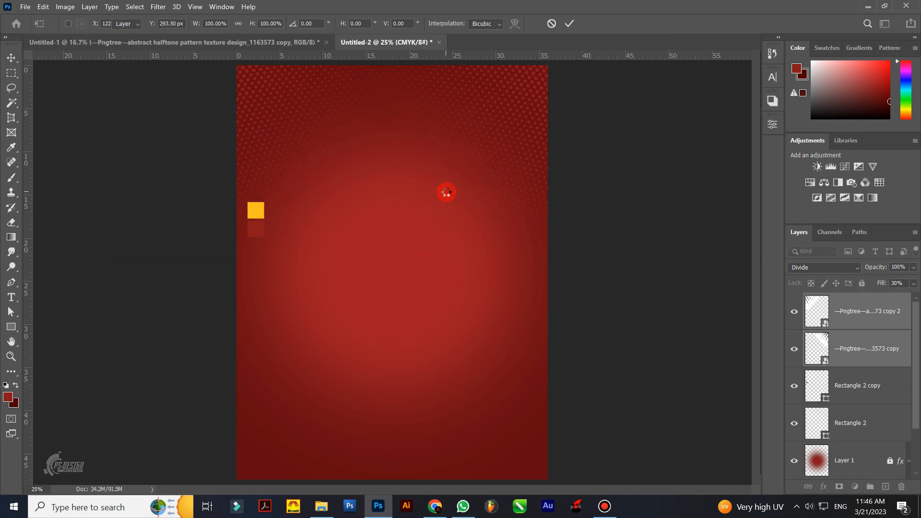
Bring the black brush-stroke shape from Untitled-1 into the poster and place it near the lower edge.
{"action": "left_click", "coordinate": [234, 42]}
{"action": "left_click_drag", "start_coordinate": [335, 380], "coordinate": [410, 46]}
{"action": "left_click_drag", "start_coordinate": [398, 441], "coordinate": [327, 449]}
Apply a Color Overlay to the brush-stroke shape using the yellow sampled from the poster's colour swatch.
{"action": "left_click", "coordinate": [864, 314]}
{"action": "double_click", "coordinate": [842, 345]}
{"action": "left_click", "coordinate": [743, 207]}
{"action": "left_click", "coordinate": [255, 210]}
{"action": "left_click", "coordinate": [743, 290]}
{"action": "key", "text": "Return"}
Enlarge the yellow brush-stroke shape and position it to cover the full width of the poster's bottom edge.
{"action": "left_click_drag", "start_coordinate": [357, 442], "coordinate": [408, 435]}
{"action": "key", "text": "ctrl+t"}
{"action": "left_click_drag", "start_coordinate": [450, 468], "coordinate": [571, 488]}
{"action": "left_click_drag", "start_coordinate": [441, 426], "coordinate": [465, 463]}
{"action": "key", "text": "Return"}
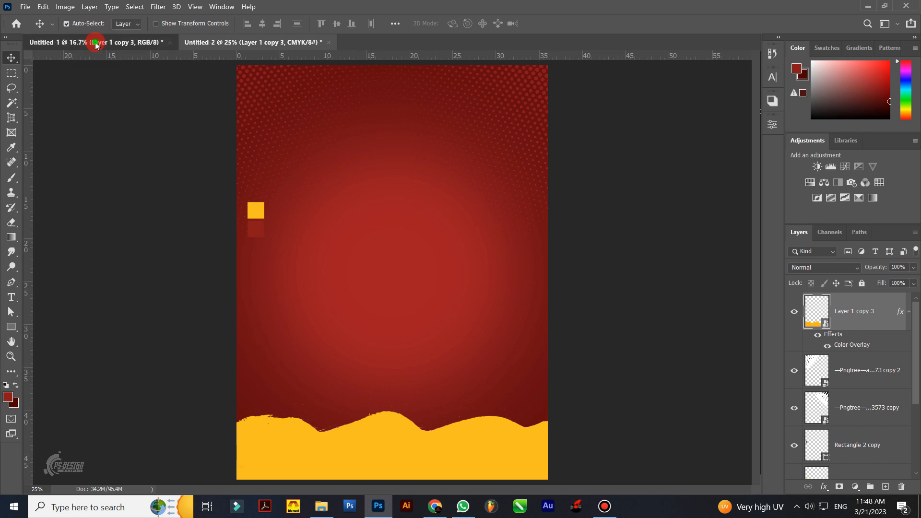
Bring the two-line Odia title text from Untitled-1 into the middle of the Untitled-2 poster.
{"action": "left_click", "coordinate": [98, 43]}
{"action": "left_click_drag", "start_coordinate": [403, 190], "coordinate": [403, 225]}
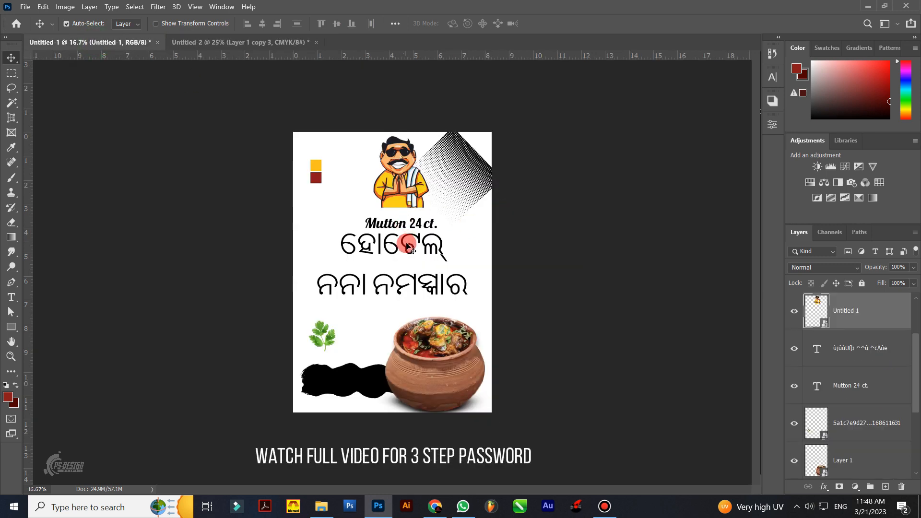
{"action": "left_click", "coordinate": [416, 288]}
{"action": "left_click_drag", "start_coordinate": [416, 288], "coordinate": [435, 280]}
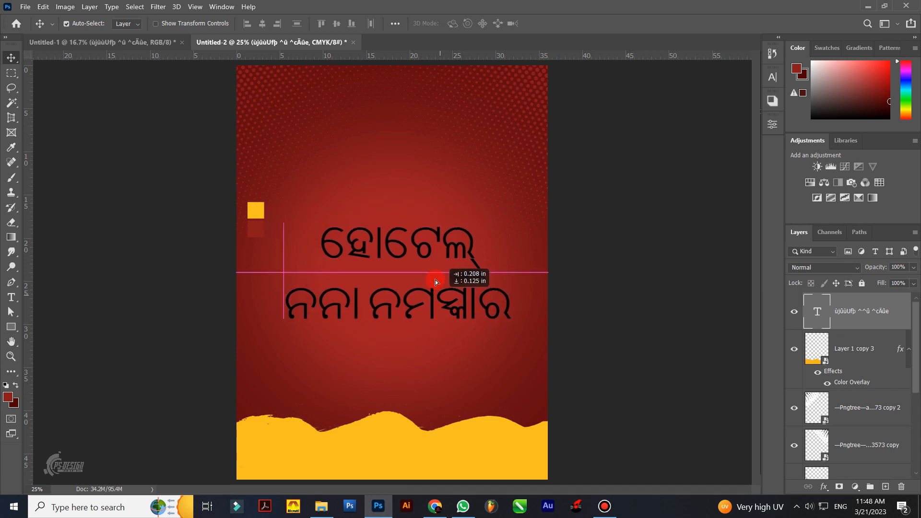
Split the title by removing its second line and pasting that line as a separate text layer beneath the first.
{"action": "double_click", "coordinate": [440, 290]}
{"action": "left_click_drag", "start_coordinate": [291, 283], "coordinate": [541, 283]}
{"action": "key", "text": "ctrl+c"}
{"action": "key", "text": "BackSpace"}
{"action": "key", "text": "ctrl+Return"}
{"action": "key", "text": "v"}
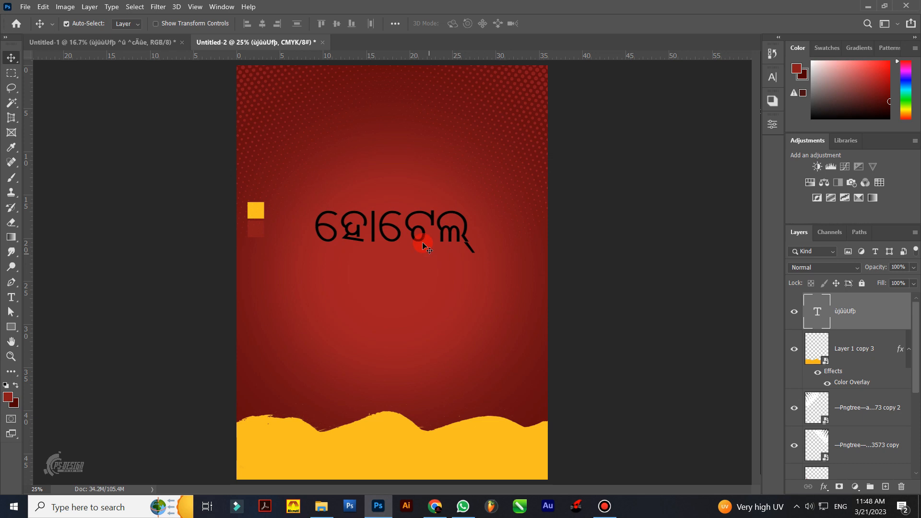
{"action": "key", "text": "ctrl+v"}
{"action": "left_click_drag", "start_coordinate": [461, 302], "coordinate": [453, 299]}
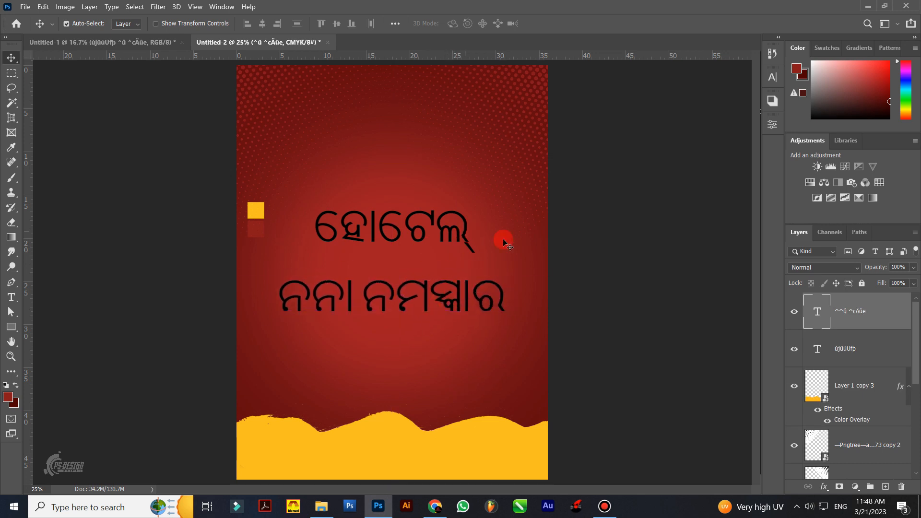
Set the font of both title text layers to AkrutiOriBalabadra-99.
{"action": "left_click", "coordinate": [871, 354], "text": "shift"}
{"action": "left_click", "coordinate": [772, 77]}
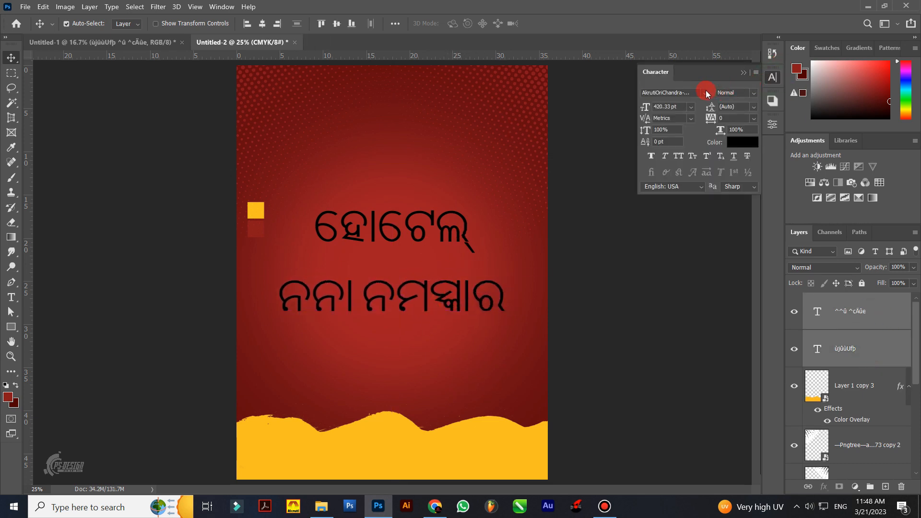
{"action": "left_click", "coordinate": [707, 93]}
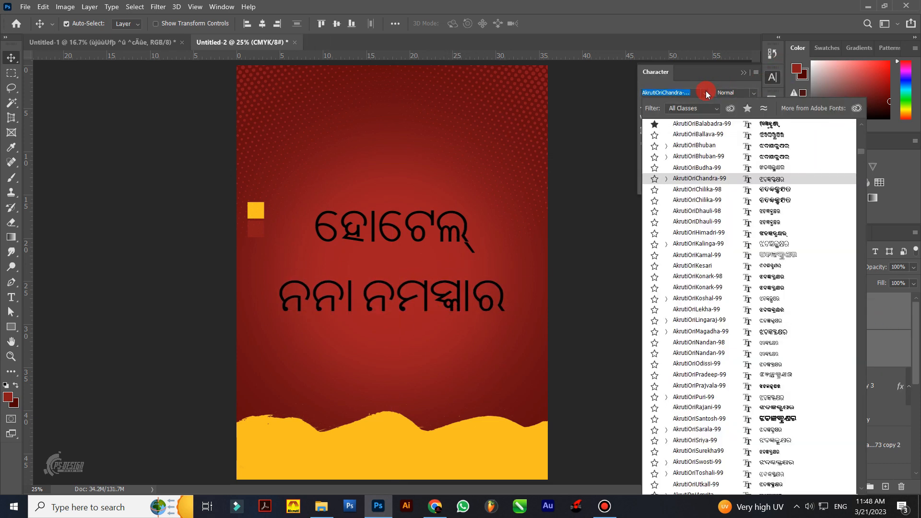
{"action": "left_click", "coordinate": [755, 123]}
{"action": "left_click", "coordinate": [743, 74]}
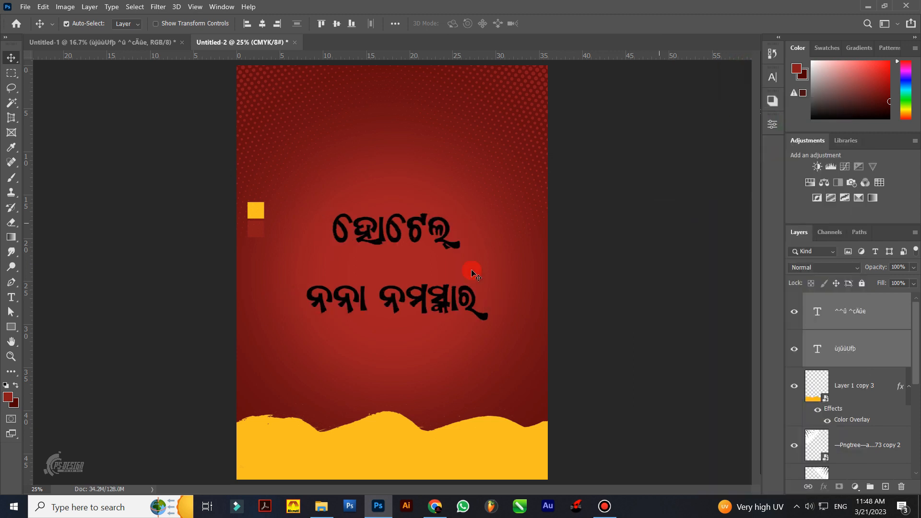
Set the upper title line's text colour to white (ffffff).
{"action": "left_click", "coordinate": [429, 236]}
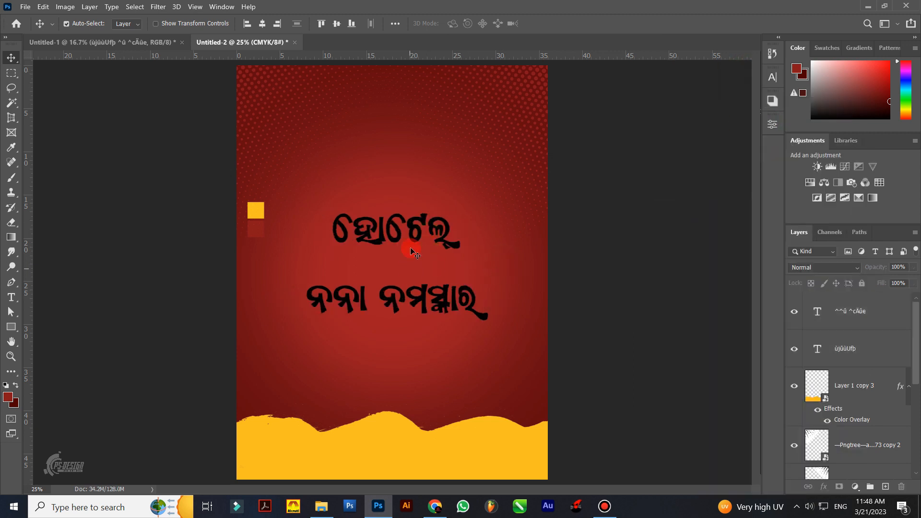
{"action": "left_click", "coordinate": [772, 77]}
{"action": "left_click", "coordinate": [739, 141]}
{"action": "left_click", "coordinate": [482, 295]}
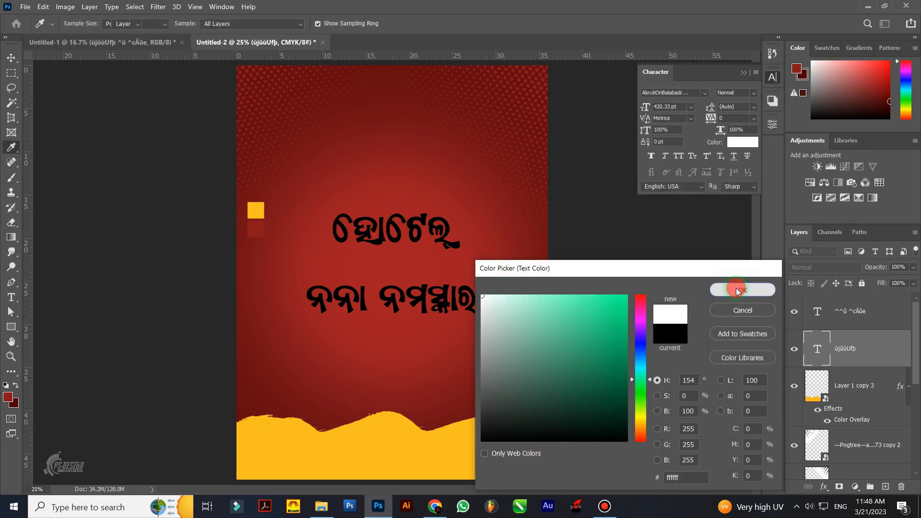
{"action": "left_click", "coordinate": [742, 288]}
Set the lower title line's text colour to white.
{"action": "left_click", "coordinate": [445, 299]}
{"action": "left_click", "coordinate": [724, 143]}
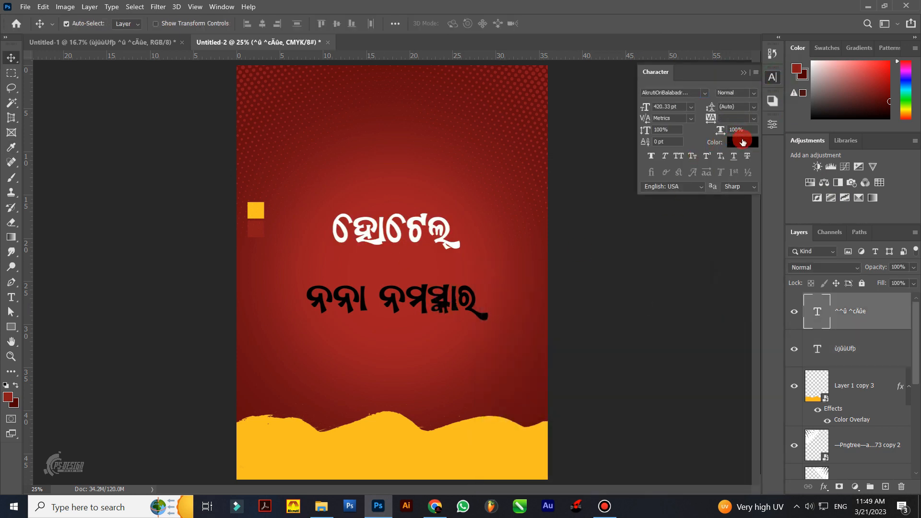
{"action": "left_click", "coordinate": [742, 144]}
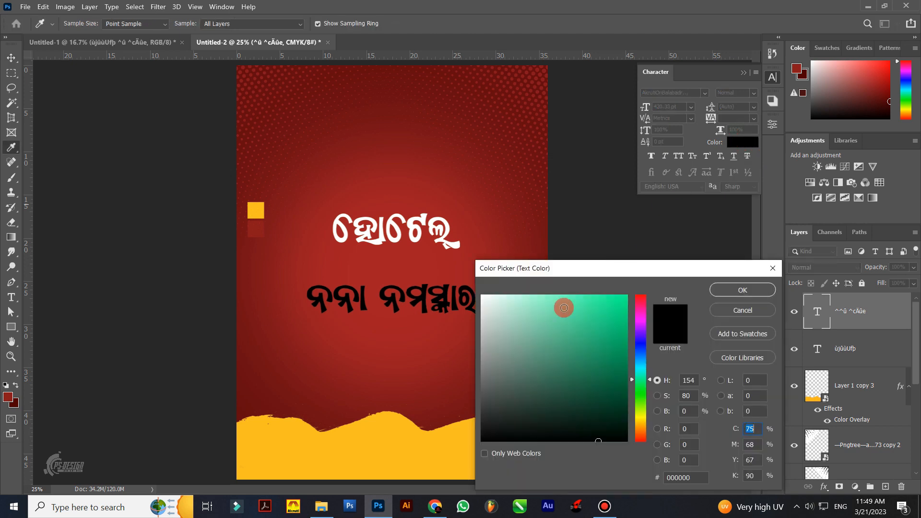
{"action": "left_click", "coordinate": [483, 296]}
{"action": "left_click", "coordinate": [742, 289]}
{"action": "left_click", "coordinate": [745, 144]}
{"action": "left_click", "coordinate": [749, 288]}
Recolour the upper title line with the yellow sampled from the brush-stroke shape.
{"action": "left_click", "coordinate": [424, 223]}
{"action": "left_click", "coordinate": [755, 139]}
{"action": "left_click", "coordinate": [420, 449]}
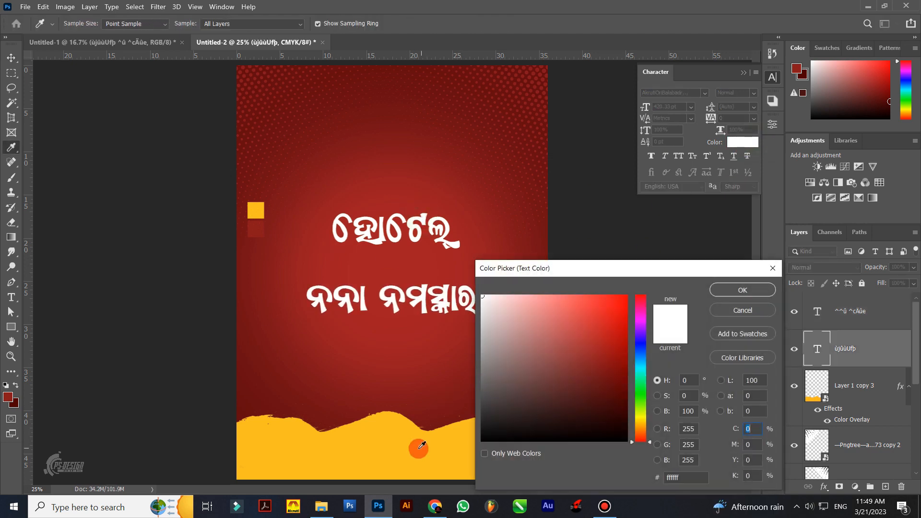
{"action": "left_click", "coordinate": [744, 288]}
{"action": "left_click", "coordinate": [743, 73]}
{"action": "left_click", "coordinate": [449, 438]}
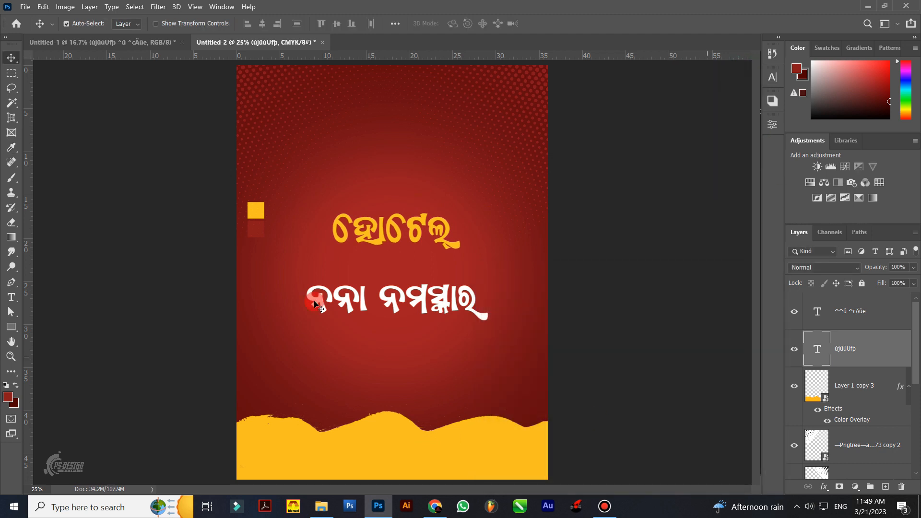
Move the white title line up close beneath the yellow word and slightly adjust the yellow word with Free Transform.
{"action": "left_click_drag", "start_coordinate": [418, 307], "coordinate": [418, 279]}
{"action": "left_click", "coordinate": [440, 234]}
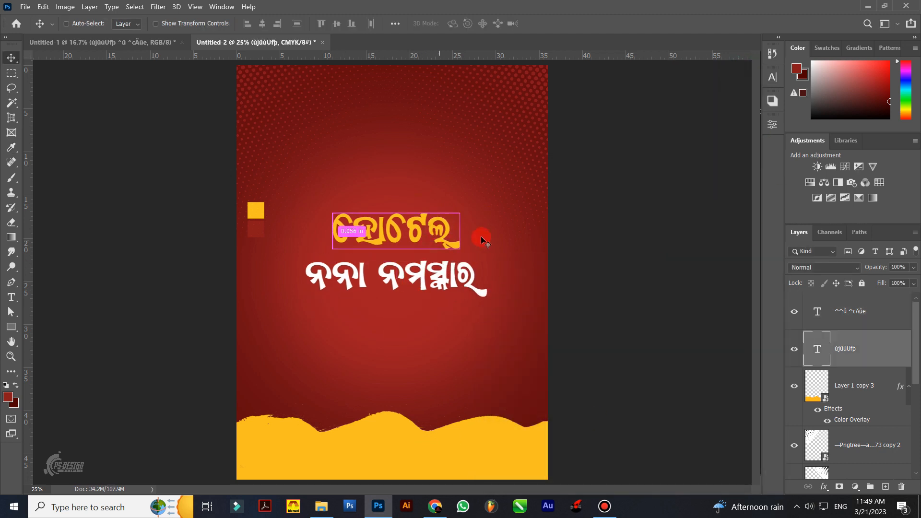
{"action": "key", "text": "ctrl+t"}
{"action": "left_click_drag", "start_coordinate": [460, 233], "coordinate": [460, 230]}
{"action": "key", "text": "Return"}
Set the tracking of the yellow title word to 20.
{"action": "double_click", "coordinate": [440, 232]}
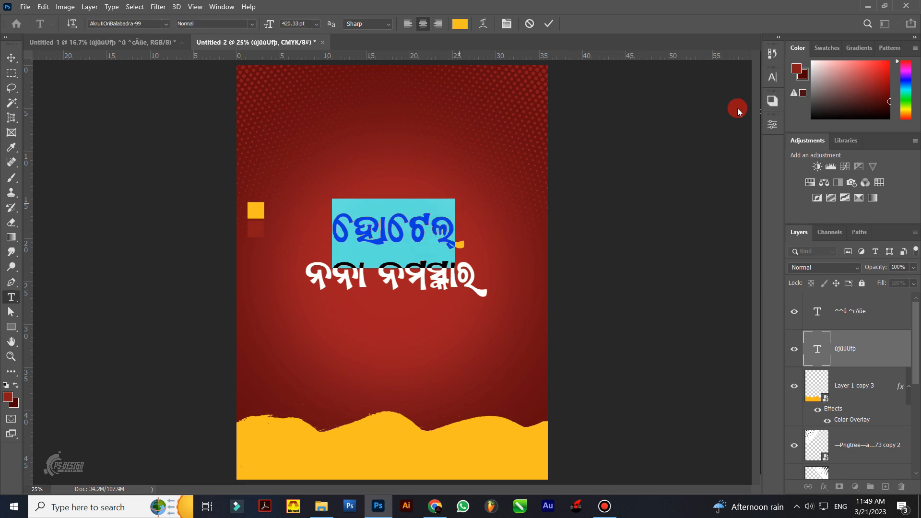
{"action": "left_click", "coordinate": [772, 76]}
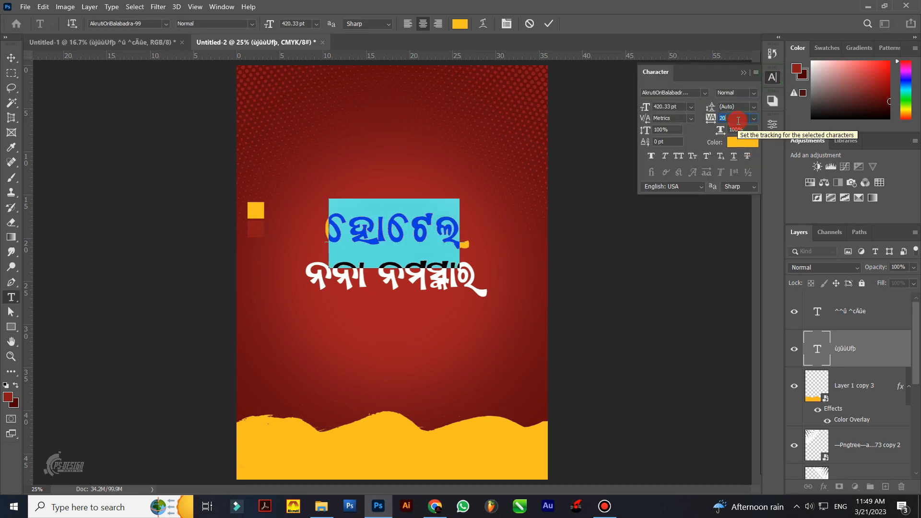
{"action": "left_click", "coordinate": [548, 25]}
{"action": "key", "text": "v"}
Move the yellow title word to the upper part of the poster and enlarge it to 139.87%.
{"action": "left_click_drag", "start_coordinate": [395, 235], "coordinate": [395, 144]}
{"action": "key", "text": "ctrl+t"}
{"action": "left_click_drag", "start_coordinate": [460, 163], "coordinate": [512, 193]}
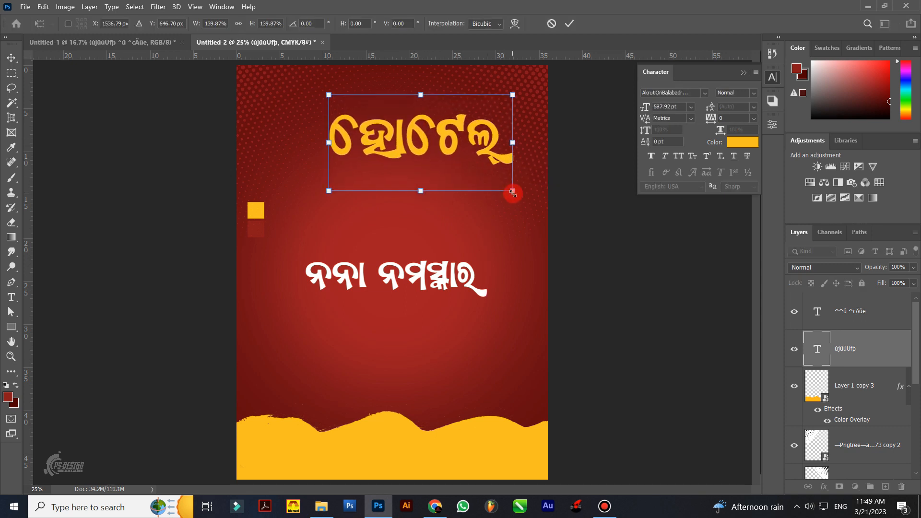
{"action": "key", "text": "Return"}
Raise the white title line below the yellow word, then lower the yellow word slightly and enlarge it to 662.36 pt.
{"action": "left_click_drag", "start_coordinate": [428, 285], "coordinate": [445, 235]}
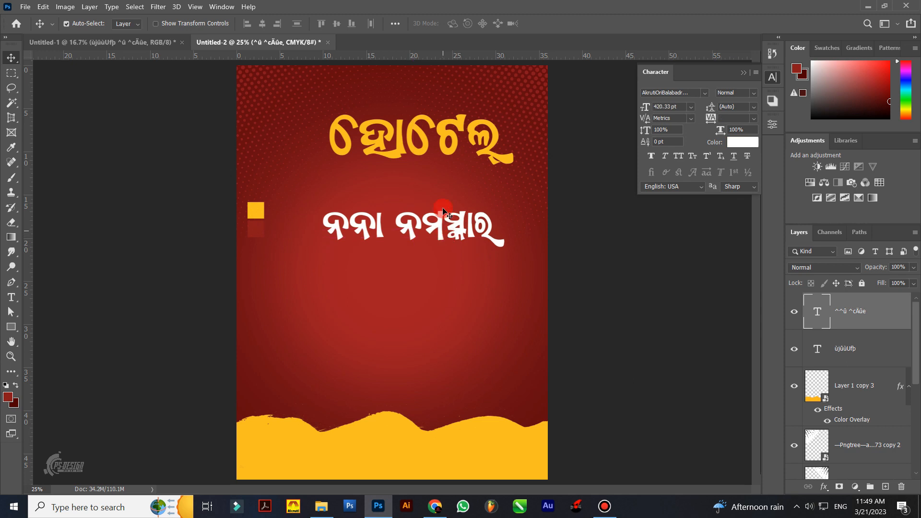
{"action": "left_click_drag", "start_coordinate": [448, 138], "coordinate": [448, 157]}
{"action": "key", "text": "ctrl+t"}
{"action": "left_click_drag", "start_coordinate": [517, 210], "coordinate": [529, 218]}
{"action": "key", "text": "Return"}
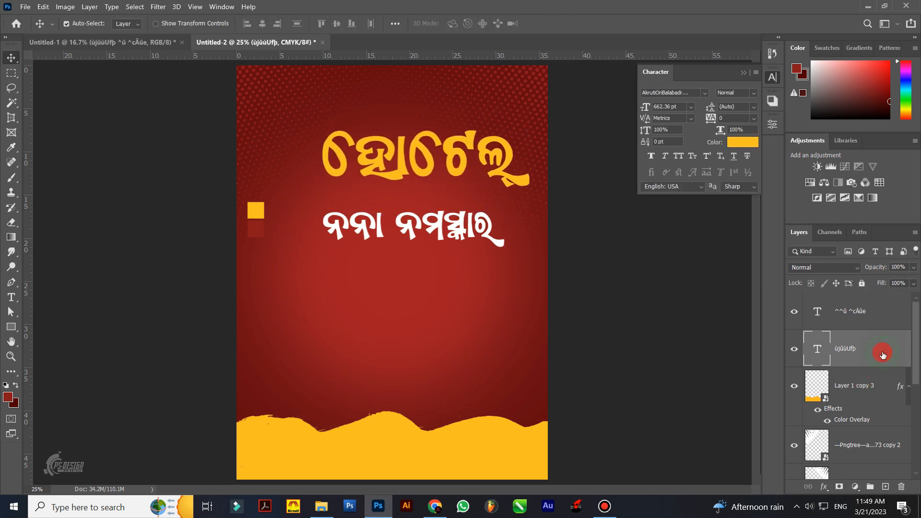
Add a white Stroke positioned outside the yellow title word.
{"action": "double_click", "coordinate": [883, 353]}
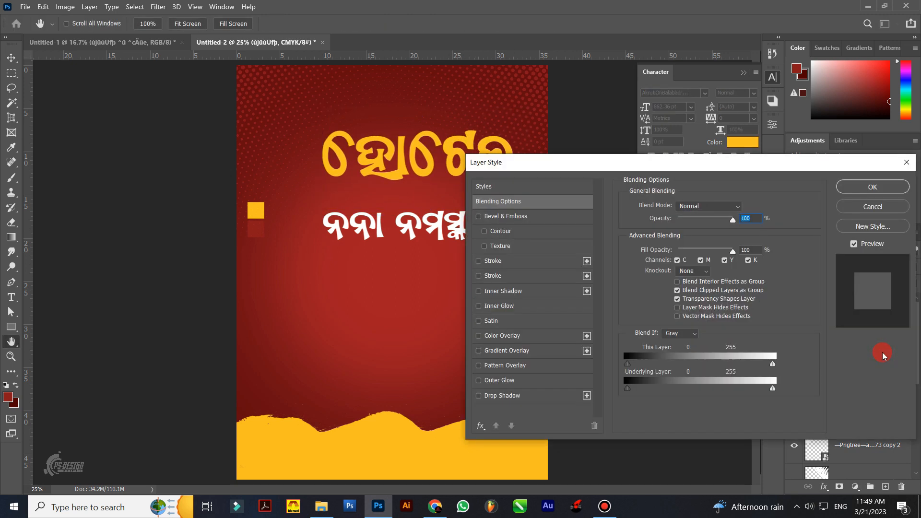
{"action": "left_click", "coordinate": [517, 264]}
{"action": "scroll", "coordinate": [742, 207], "scroll_direction": "down", "scroll_amount": 20}
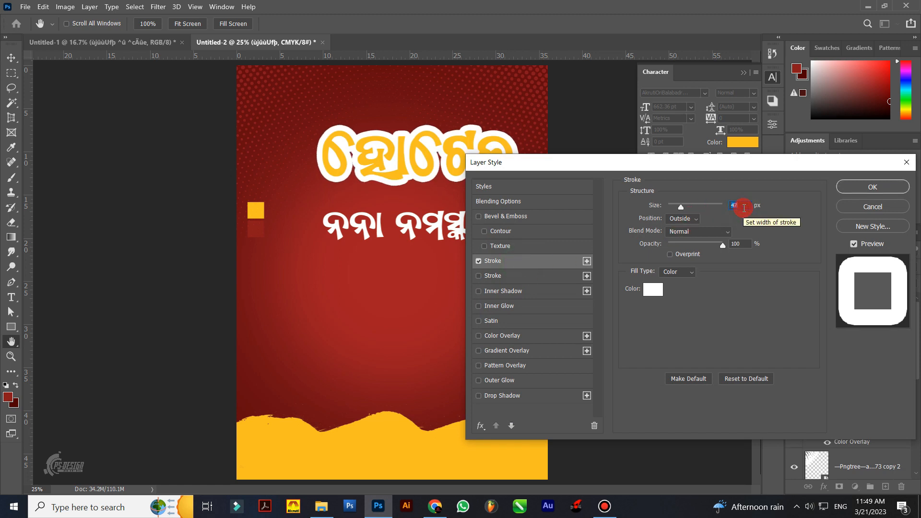
Add a second 9 px outside Stroke in black to the yellow word and order it above the white one.
{"action": "left_click", "coordinate": [529, 275]}
{"action": "left_click", "coordinate": [683, 218]}
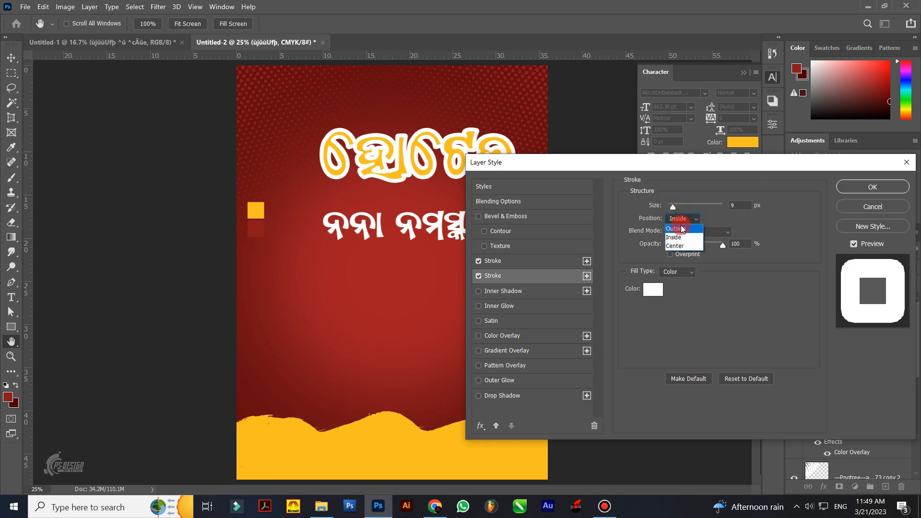
{"action": "left_click", "coordinate": [681, 220]}
{"action": "left_click", "coordinate": [652, 289]}
{"action": "left_click_drag", "start_coordinate": [594, 336], "coordinate": [665, 452]}
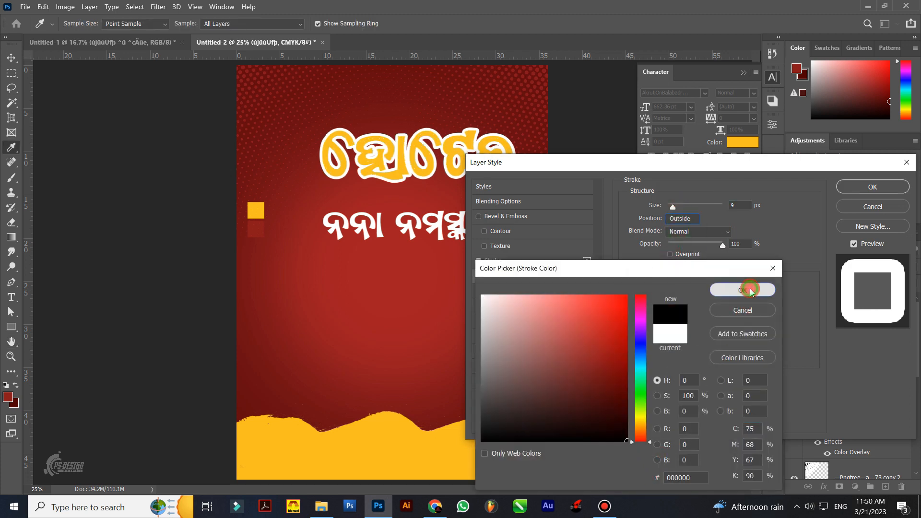
{"action": "left_click", "coordinate": [743, 289]}
{"action": "left_click", "coordinate": [497, 426]}
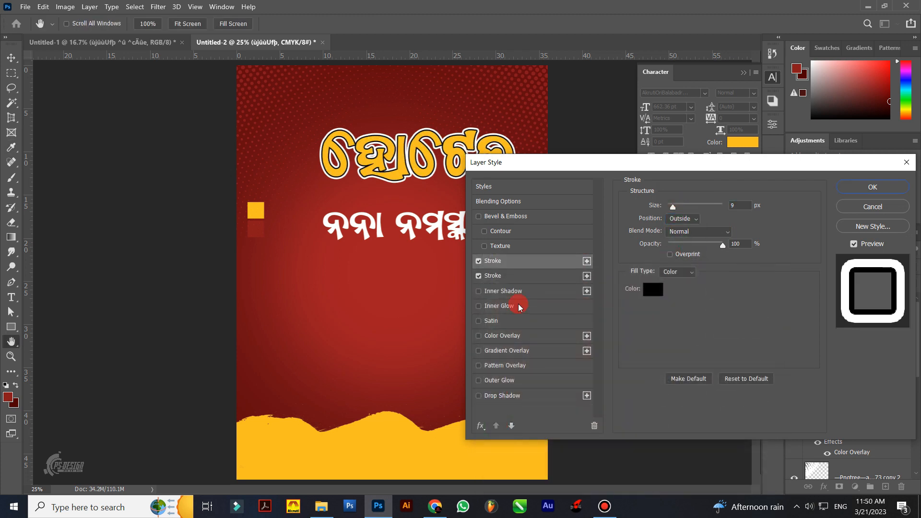
Increase the black stroke's width to 10 px and apply the yellow word's layer style.
{"action": "left_click", "coordinate": [653, 290]}
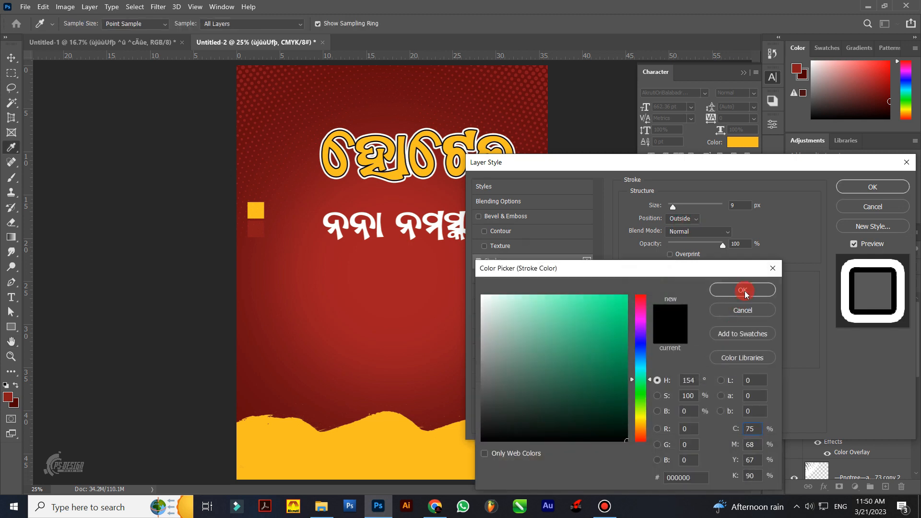
{"action": "left_click", "coordinate": [743, 298]}
{"action": "key", "text": "Up"}
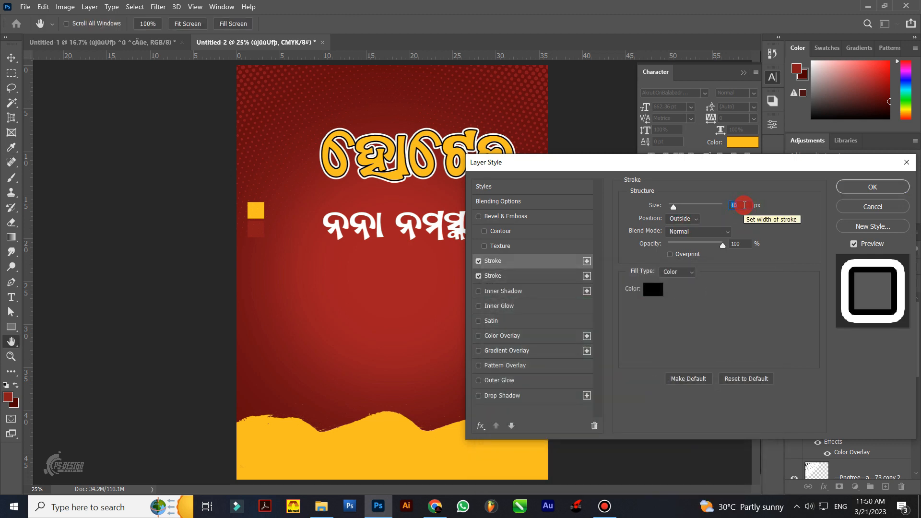
{"action": "left_click", "coordinate": [850, 192]}
{"action": "left_click", "coordinate": [499, 180]}
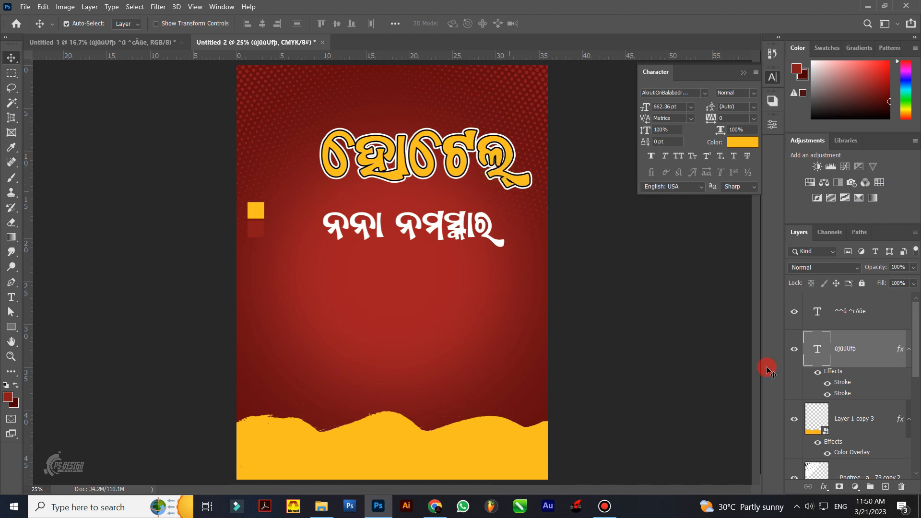
Add a black Drop Shadow to the yellow title word with 46% opacity, 90° angle and 25 px size.
{"action": "double_click", "coordinate": [841, 391]}
{"action": "left_click", "coordinate": [541, 395]}
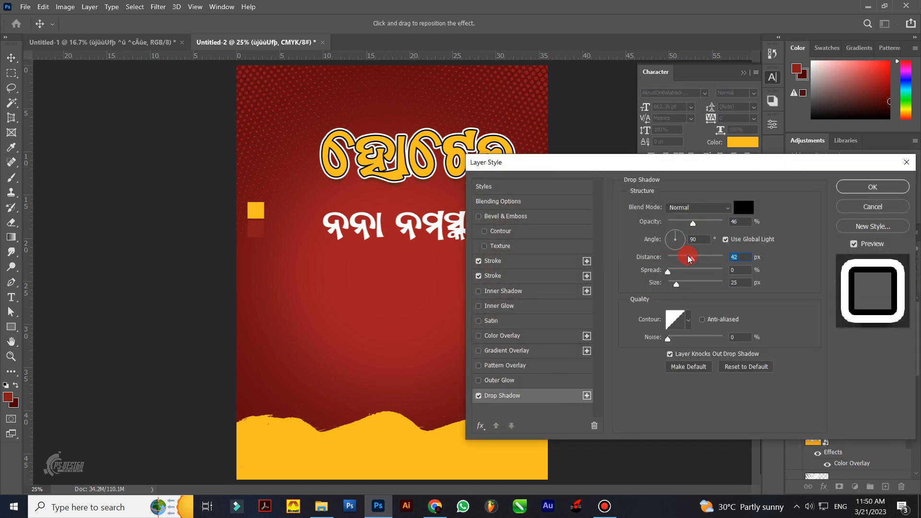
{"action": "left_click", "coordinate": [857, 190]}
Add a Drop Shadow to the white title line in sampled dark red, with 36% opacity, 3% spread and 16 px size.
{"action": "left_click", "coordinate": [891, 312]}
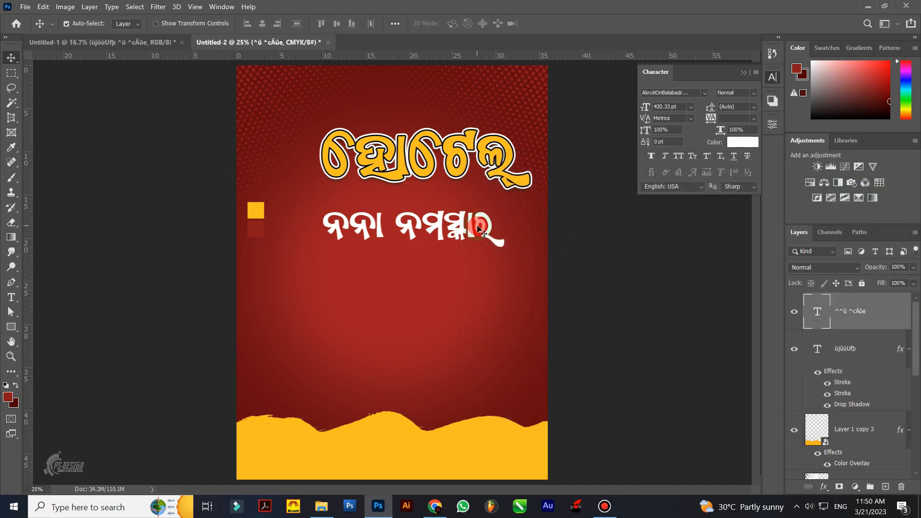
{"action": "double_click", "coordinate": [902, 311]}
{"action": "left_click", "coordinate": [536, 396]}
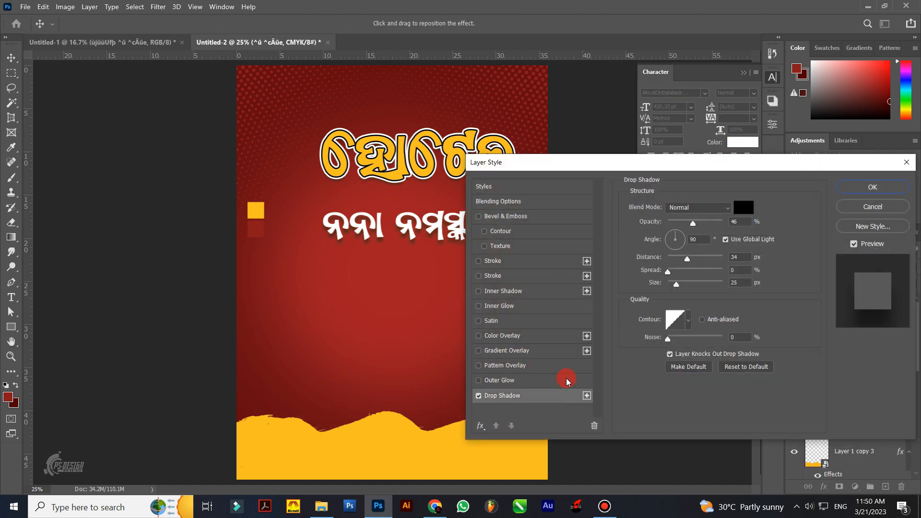
{"action": "left_click_drag", "start_coordinate": [712, 230], "coordinate": [689, 225]}
{"action": "left_click", "coordinate": [743, 207]}
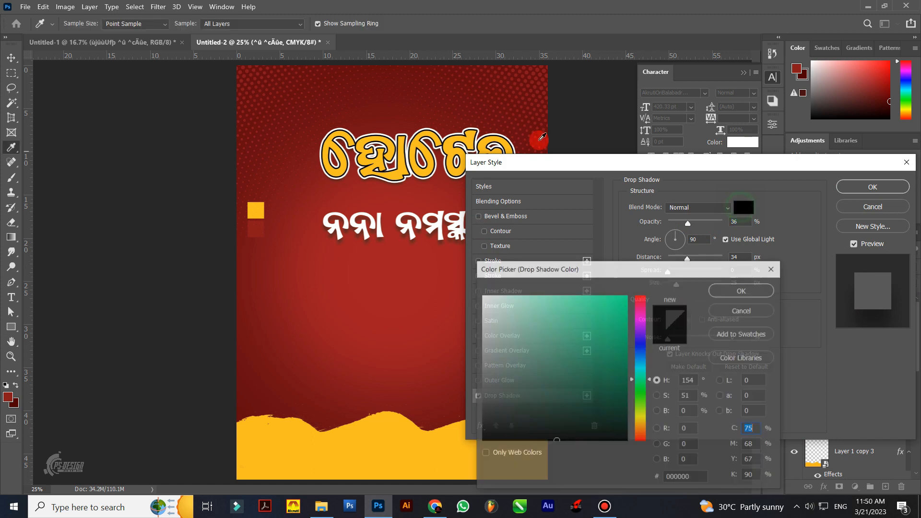
{"action": "left_click", "coordinate": [545, 124]}
{"action": "left_click", "coordinate": [743, 290]}
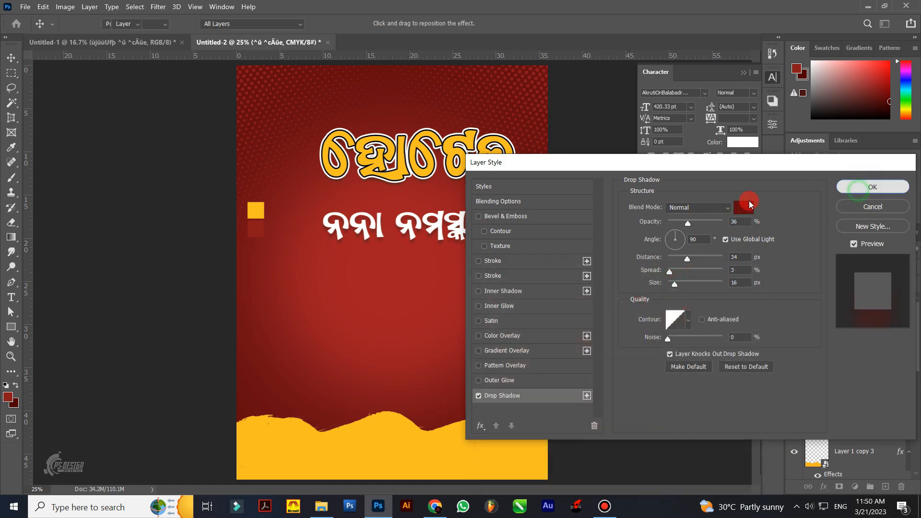
Enlarge the white title line to about 152% so it spans most of the poster's width.
{"action": "left_click", "coordinate": [873, 187]}
{"action": "key", "text": "ctrl+t"}
{"action": "left_click_drag", "start_coordinate": [503, 262], "coordinate": [476, 254]}
{"action": "left_click_drag", "start_coordinate": [519, 279], "coordinate": [531, 284]}
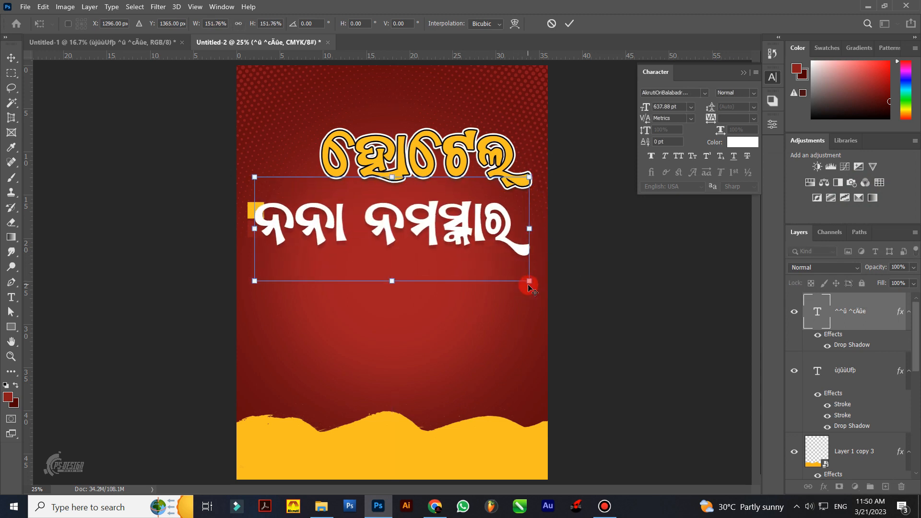
{"action": "double_click", "coordinate": [376, 277]}
Lock the two halftone pattern layers so they cannot be moved by accident.
{"action": "left_click_drag", "start_coordinate": [254, 211], "coordinate": [257, 241]}
{"action": "key", "text": "ctrl+z"}
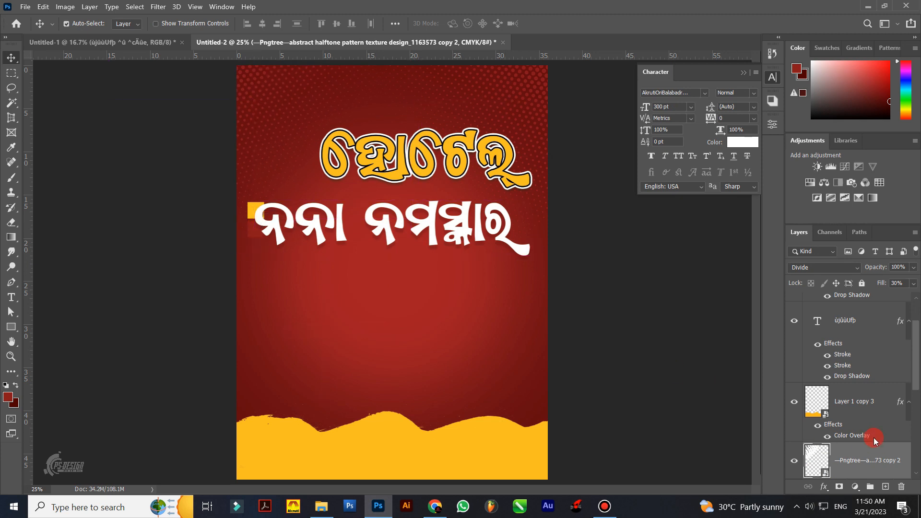
{"action": "scroll", "coordinate": [872, 437], "scroll_direction": "down", "scroll_amount": 3}
{"action": "scroll", "coordinate": [857, 405], "scroll_direction": "up", "scroll_amount": 1}
{"action": "left_click", "coordinate": [862, 367], "text": "shift"}
{"action": "left_click", "coordinate": [861, 284]}
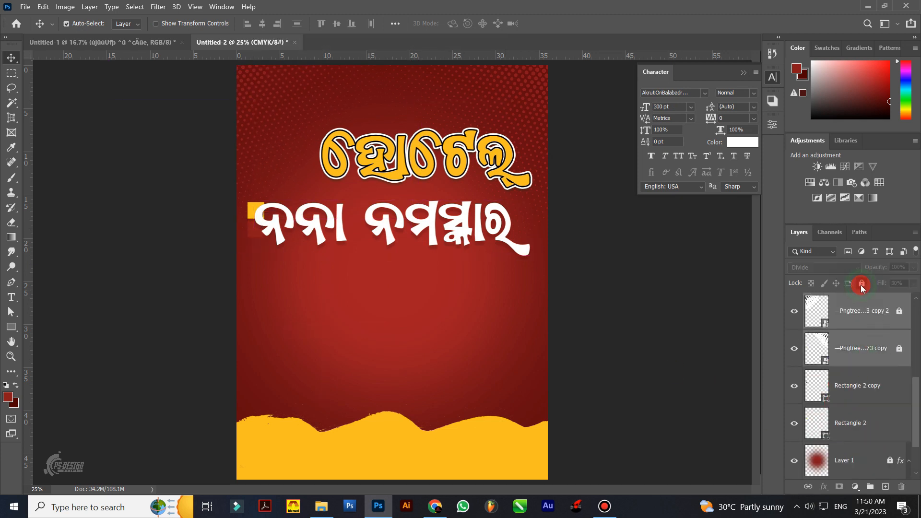
Delete the yellow and red colour sample squares beside the white title line.
{"action": "left_click_drag", "start_coordinate": [253, 215], "coordinate": [300, 324]}
{"action": "key", "text": "Delete"}
{"action": "key", "text": "Delete"}
Stretch the white title line downward to make its letters taller, at about 749 pt.
{"action": "left_click", "coordinate": [272, 229]}
{"action": "key", "text": "ctrl+t"}
{"action": "left_click_drag", "start_coordinate": [392, 281], "coordinate": [392, 298]}
{"action": "key", "text": "Return"}
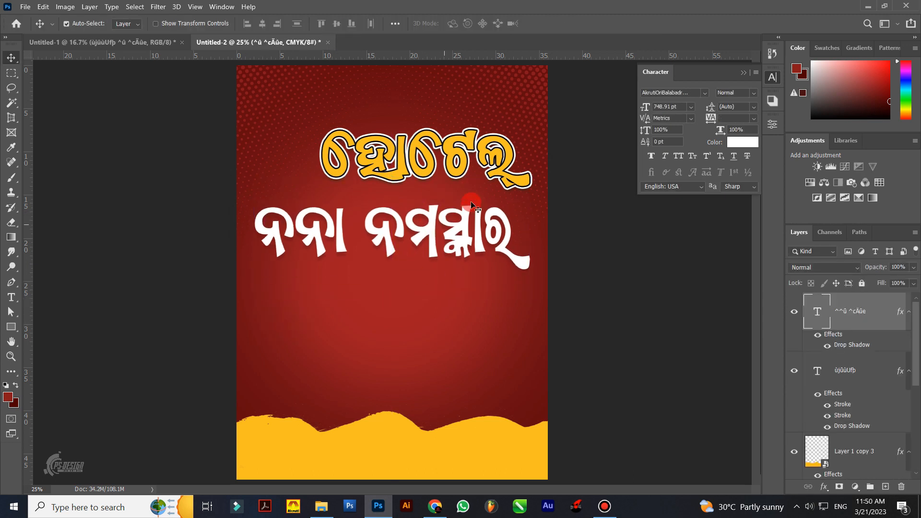
Lower the yellow title word slightly and bring the mascot illustration from Untitled-1 in beside it.
{"action": "left_click_drag", "start_coordinate": [505, 165], "coordinate": [497, 177]}
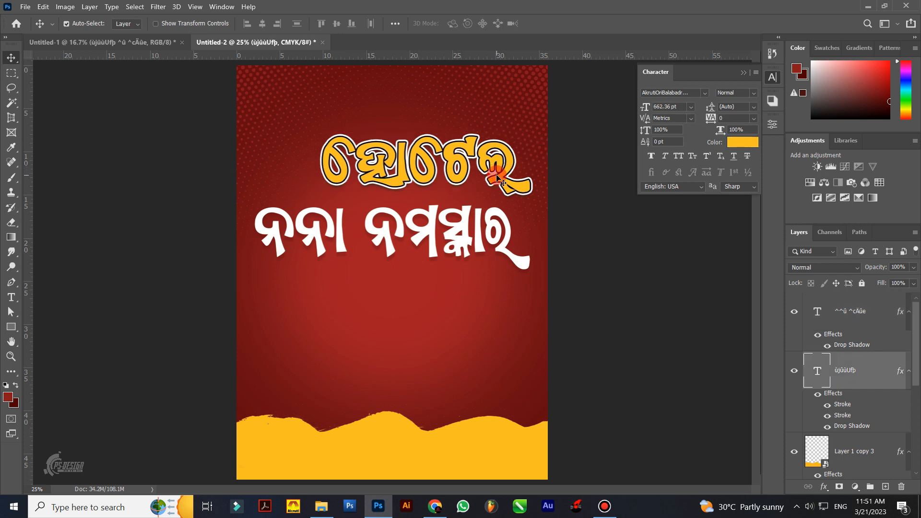
{"action": "left_click", "coordinate": [157, 42]}
{"action": "left_click_drag", "start_coordinate": [402, 181], "coordinate": [297, 173]}
Draw a 2.15 in square in the poster's upper-left corner and fill it white.
{"action": "right_click", "coordinate": [11, 326]}
{"action": "left_click", "coordinate": [41, 325]}
{"action": "mouse_move", "coordinate": [243, 88]}
{"action": "left_mouse_down"}
{"action": "mouse_move", "coordinate": [260, 73]}
{"action": "mouse_move", "coordinate": [244, 74]}
{"action": "left_mouse_up"}
{"action": "left_click", "coordinate": [12, 58]}
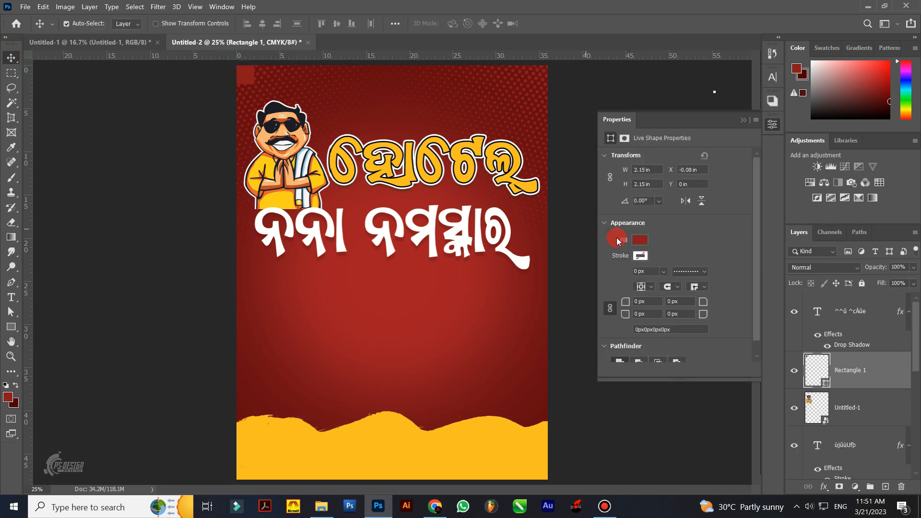
{"action": "left_click", "coordinate": [640, 240]}
{"action": "left_click", "coordinate": [654, 299]}
{"action": "left_click", "coordinate": [743, 120]}
Create guides from the edges of the white square in the poster's upper-left corner.
{"action": "left_click_drag", "start_coordinate": [247, 76], "coordinate": [249, 80]}
{"action": "left_click", "coordinate": [12, 283]}
{"action": "right_click", "coordinate": [247, 76]}
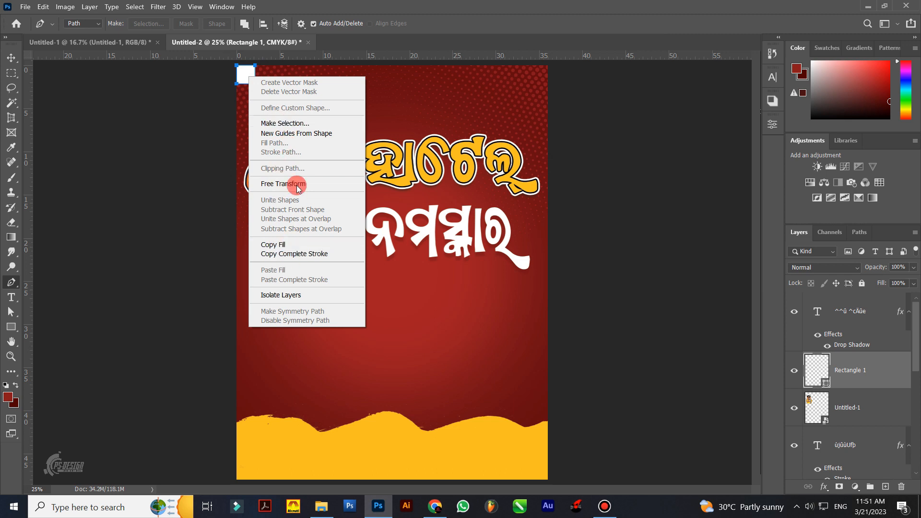
{"action": "left_click", "coordinate": [288, 133]}
{"action": "left_click", "coordinate": [249, 75]}
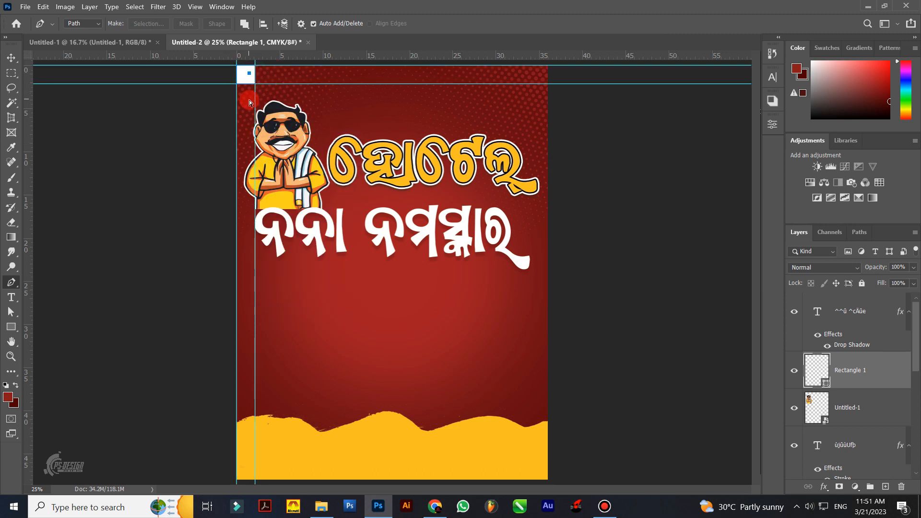
Move the white square to the poster's lower-left corner and create guides from its edges.
{"action": "left_click", "coordinate": [11, 57]}
{"action": "left_click_drag", "start_coordinate": [247, 75], "coordinate": [250, 468]}
{"action": "left_click", "coordinate": [12, 288]}
{"action": "right_click", "coordinate": [246, 469]}
{"action": "left_click", "coordinate": [302, 276]}
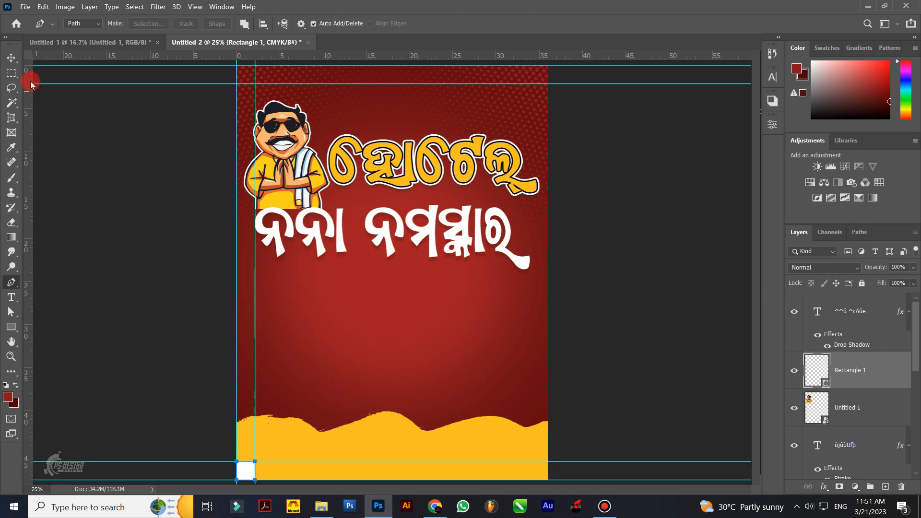
Move the white square to the poster's lower-right corner and create guides from its edges.
{"action": "key", "text": "v"}
{"action": "left_click_drag", "start_coordinate": [245, 470], "coordinate": [538, 471]}
{"action": "key", "text": "p"}
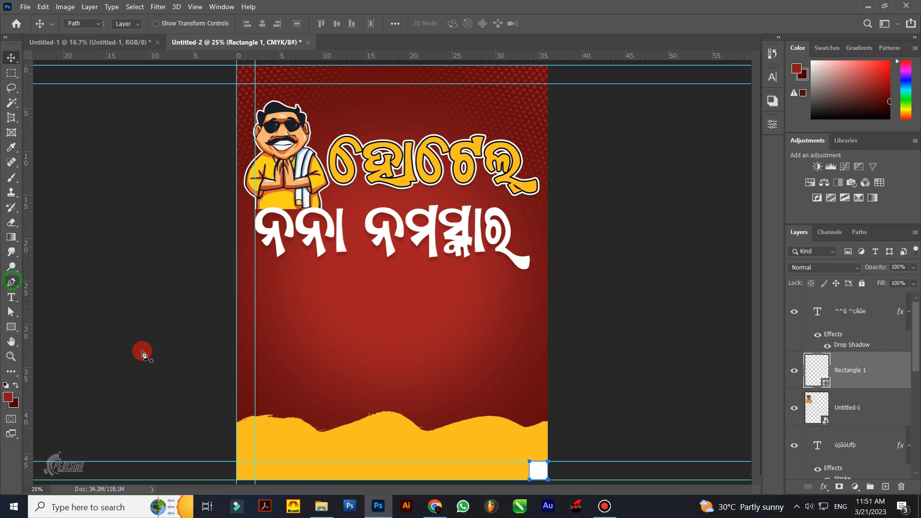
{"action": "right_click", "coordinate": [538, 469]}
{"action": "left_click", "coordinate": [586, 275]}
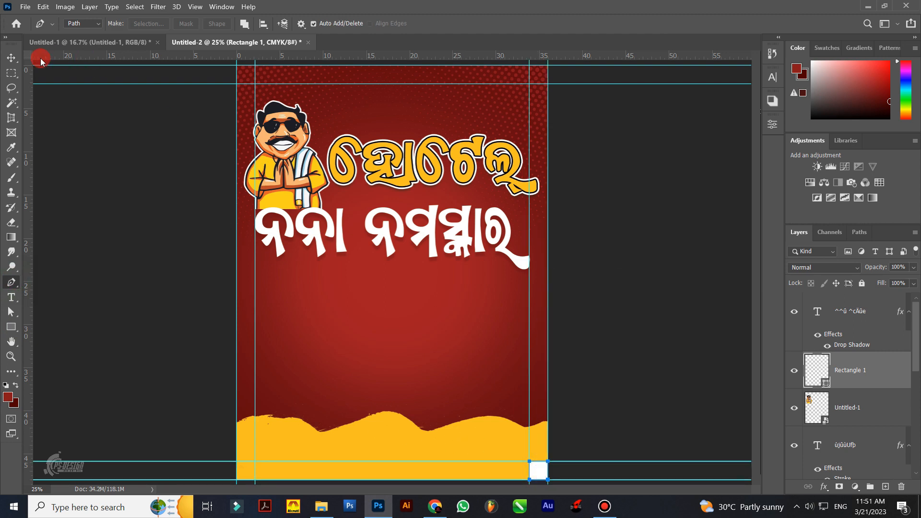
Delete the white square used for making the margin guides.
{"action": "key", "text": "v"}
{"action": "left_click_drag", "start_coordinate": [537, 469], "coordinate": [526, 464]}
{"action": "key", "text": "Delete"}
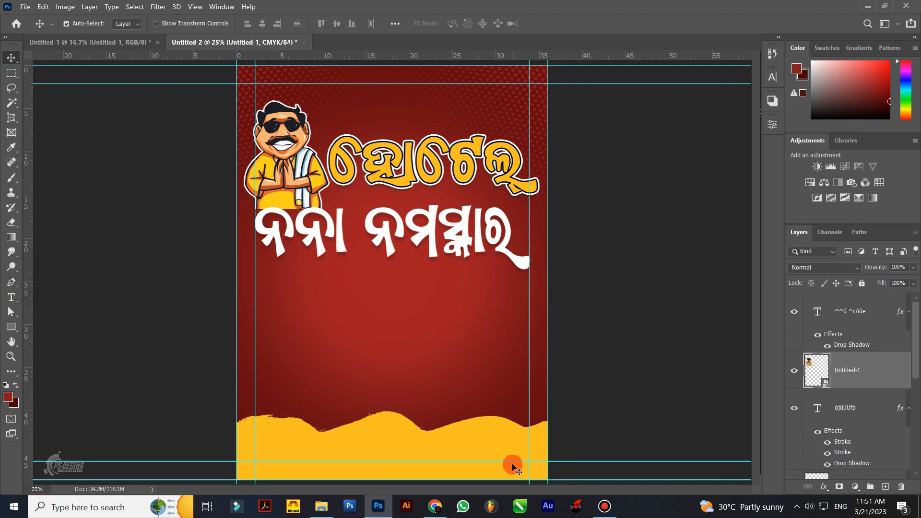
Scale the mascot and the yellow title word down slightly to fit within the left and right margin guides.
{"action": "key", "text": "ctrl+t"}
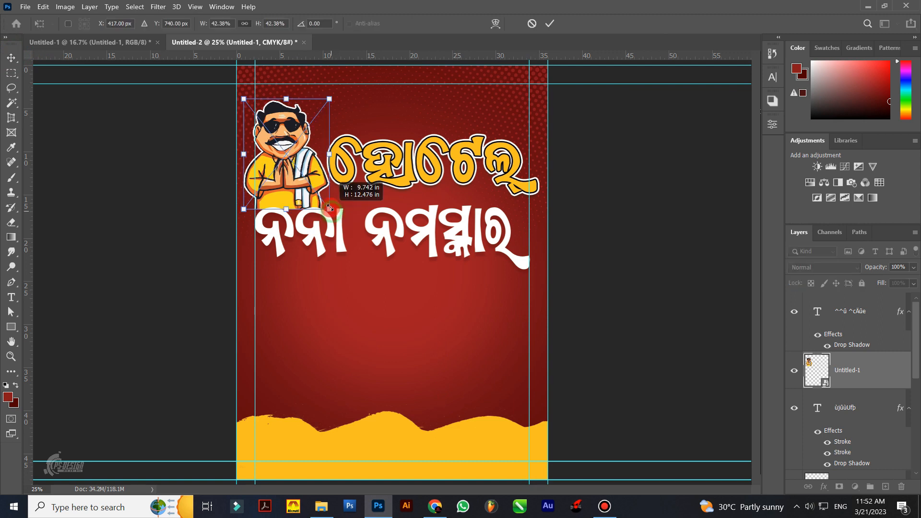
{"action": "key", "text": "Return"}
{"action": "left_click", "coordinate": [385, 162]}
{"action": "key", "text": "ctrl+t"}
{"action": "left_click_drag", "start_coordinate": [536, 222], "coordinate": [525, 217]}
{"action": "key", "text": "Return"}
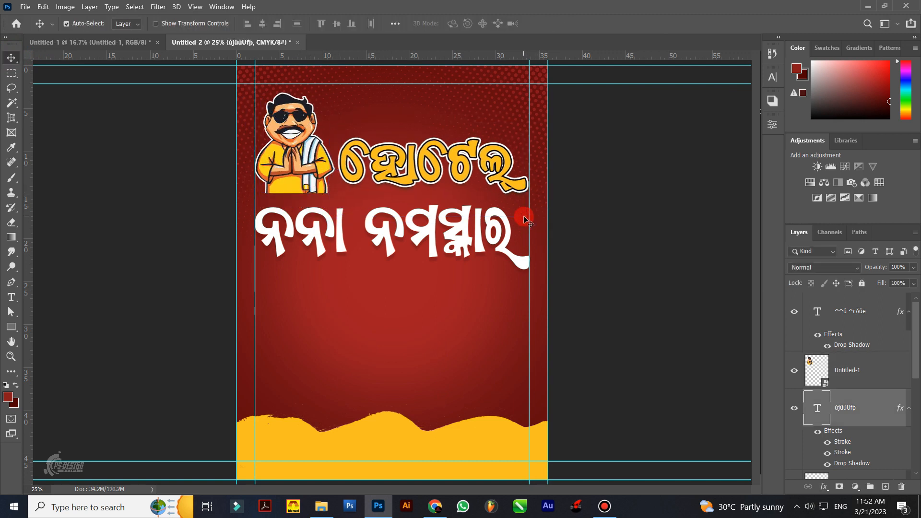
Raise the white title line slightly, keeping it between the side margin guides.
{"action": "left_click", "coordinate": [507, 235], "text": "ctrl"}
{"action": "key", "text": "ctrl+t"}
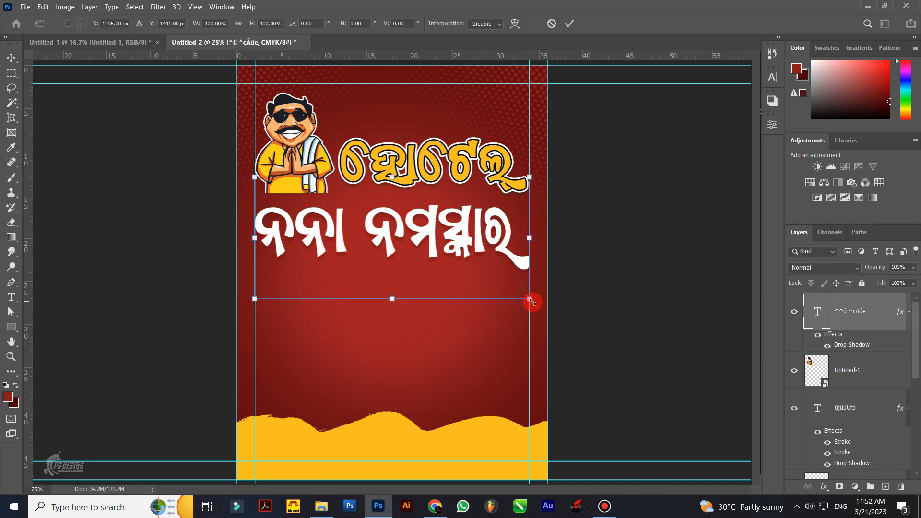
{"action": "key", "text": "Return"}
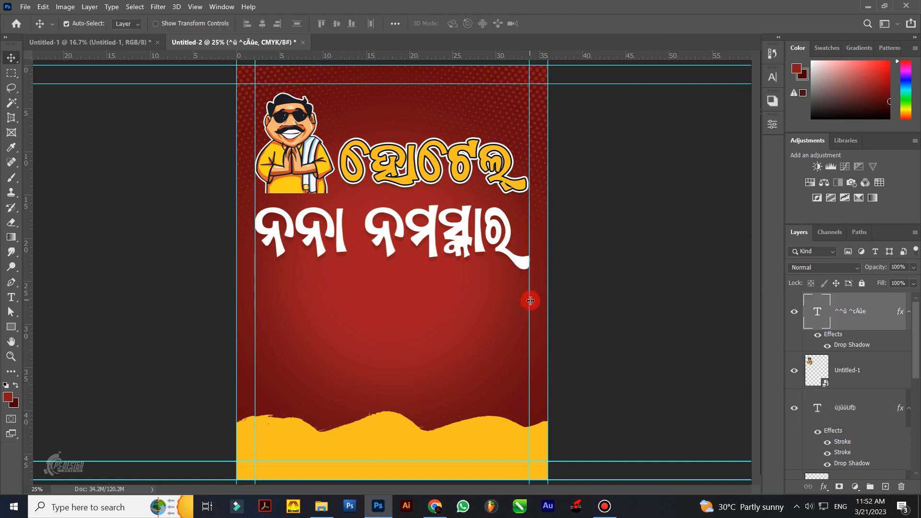
{"action": "left_click_drag", "start_coordinate": [530, 300], "coordinate": [530, 298]}
Add a layer mask to the mascot and fade out its lower edge with a Black, White linear gradient.
{"action": "left_click", "coordinate": [799, 342]}
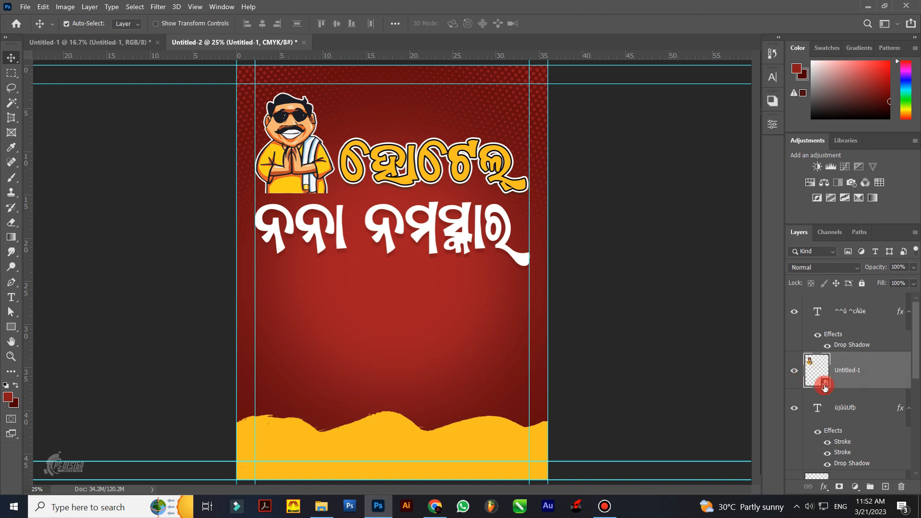
{"action": "left_click", "coordinate": [838, 488]}
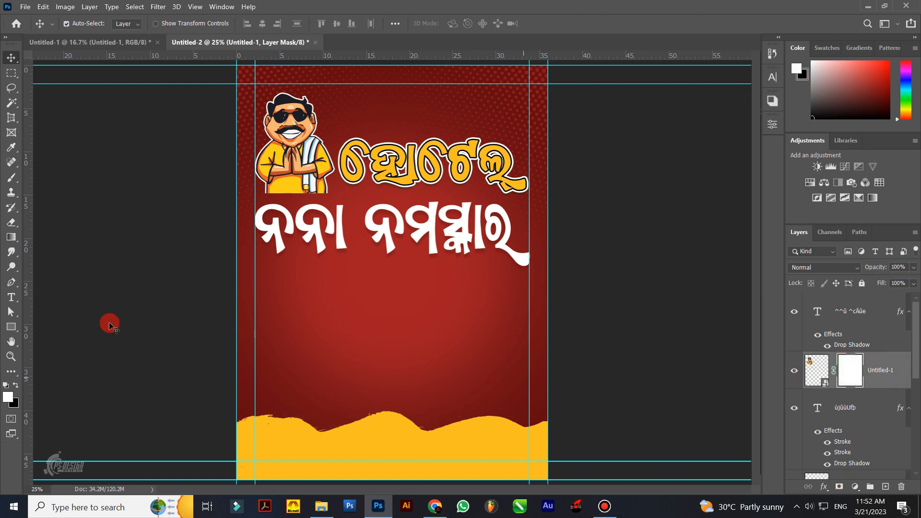
{"action": "left_click", "coordinate": [13, 238]}
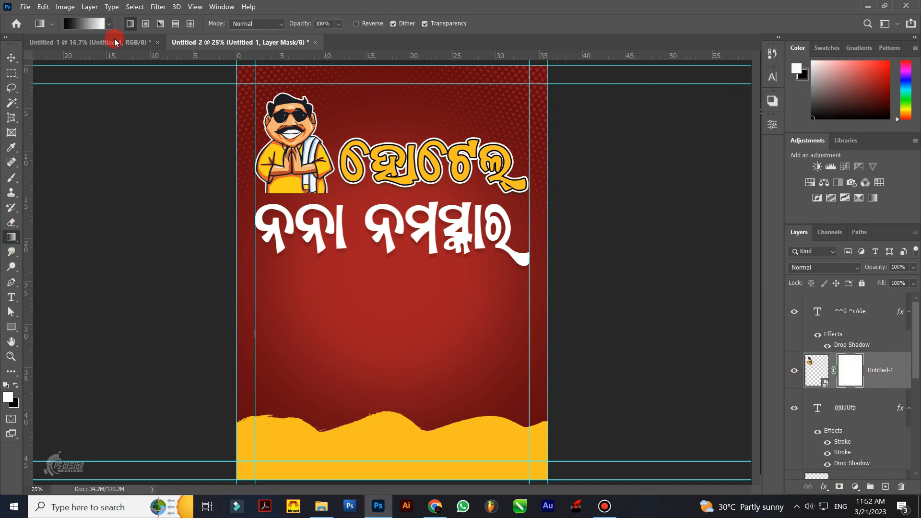
{"action": "left_click", "coordinate": [85, 24]}
{"action": "left_click", "coordinate": [622, 296]}
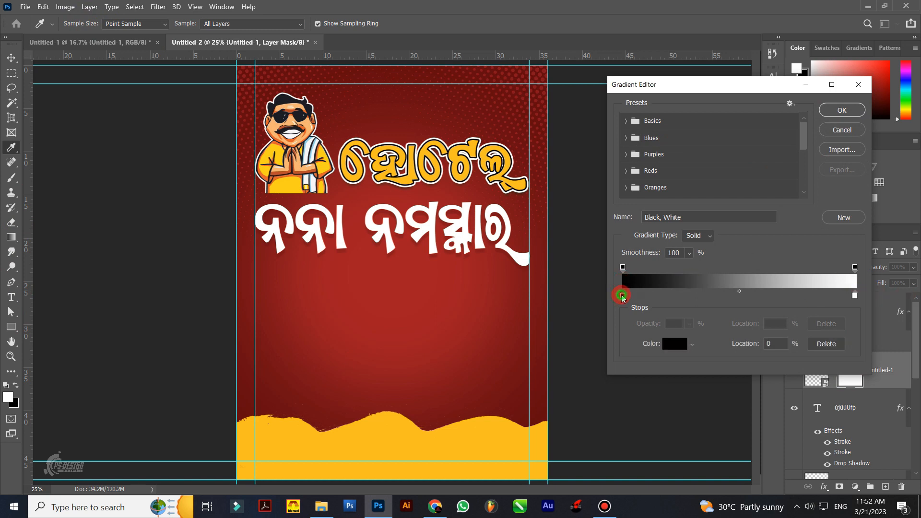
{"action": "left_click", "coordinate": [843, 110]}
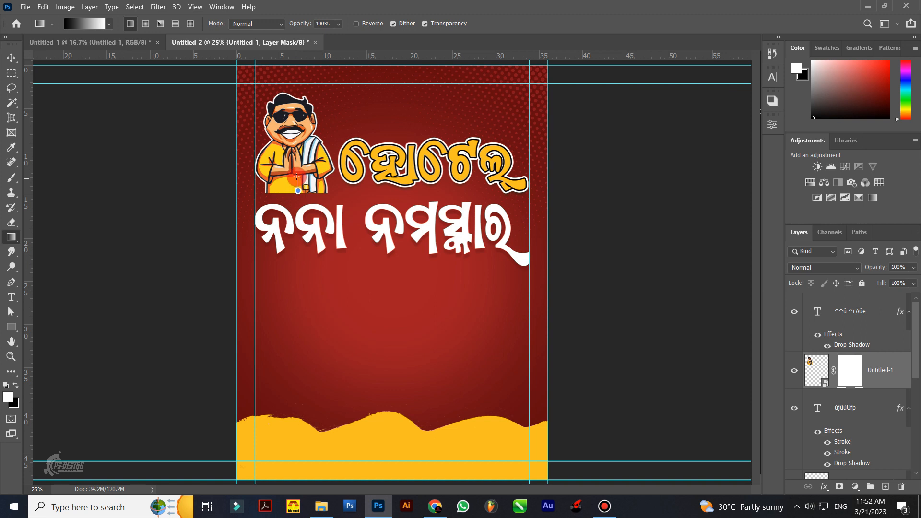
{"action": "left_click_drag", "start_coordinate": [296, 176], "coordinate": [298, 190]}
Reposition the faded mascot and stretch it slightly taller beside the yellow title word.
{"action": "key", "text": "v"}
{"action": "left_click_drag", "start_coordinate": [284, 157], "coordinate": [282, 158]}
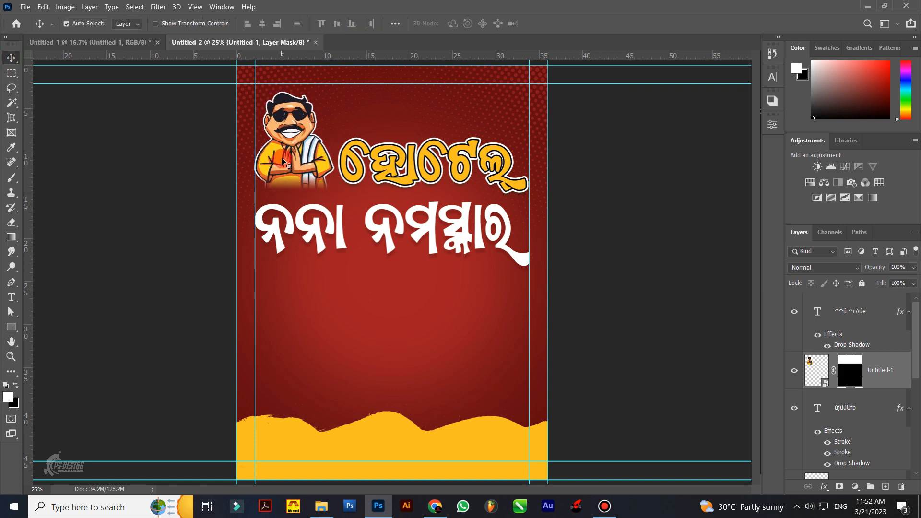
{"action": "key", "text": "ctrl+t"}
{"action": "mouse_move", "coordinate": [294, 191]}
{"action": "left_mouse_down"}
{"action": "mouse_move", "coordinate": [296, 201]}
{"action": "mouse_move", "coordinate": [299, 174]}
{"action": "left_mouse_up"}
{"action": "key", "text": "Return"}
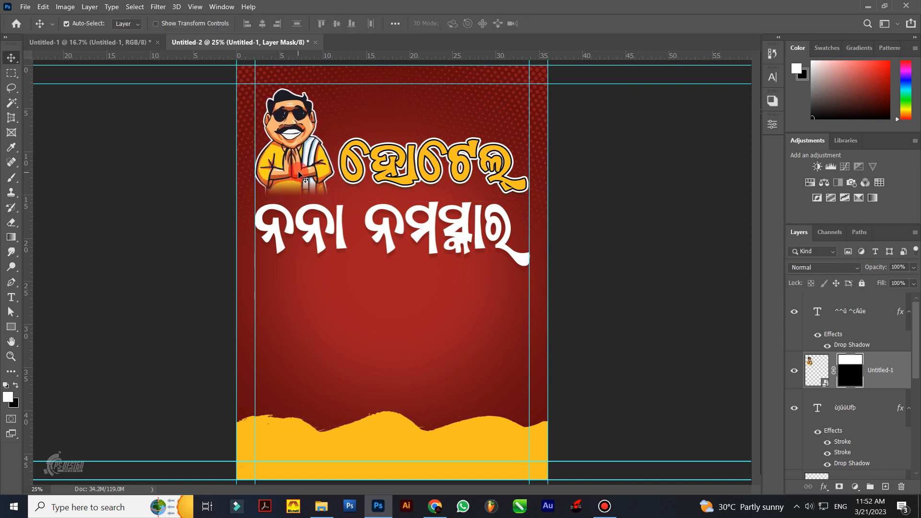
Bring the "Mutton 24 ct." text from Untitled-1 into the poster and place it above the yellow word near the right margin.
{"action": "left_click", "coordinate": [126, 41]}
{"action": "left_click_drag", "start_coordinate": [415, 224], "coordinate": [430, 126]}
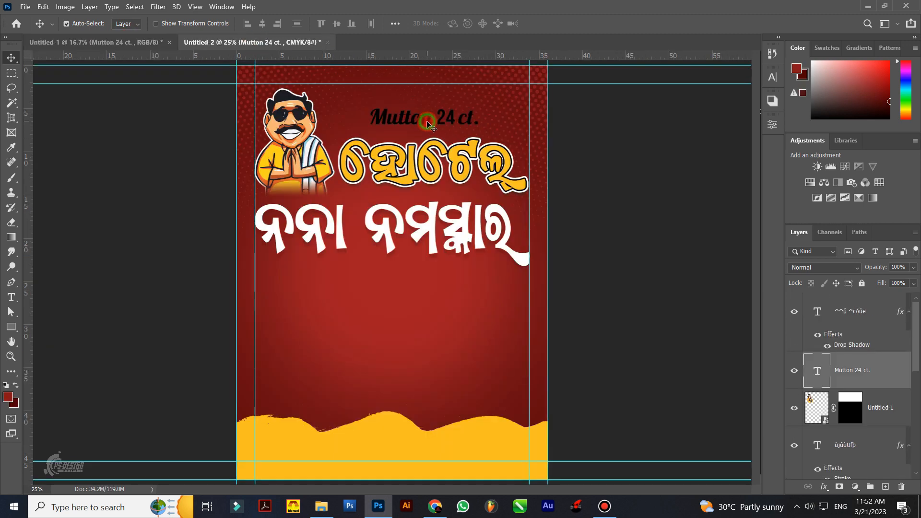
{"action": "double_click", "coordinate": [427, 120]}
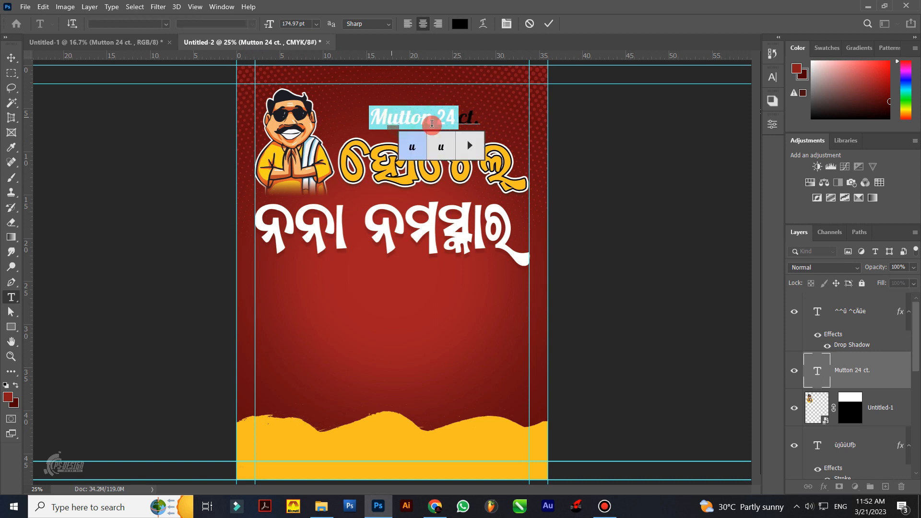
{"action": "left_click", "coordinate": [550, 25]}
{"action": "double_click", "coordinate": [421, 117]}
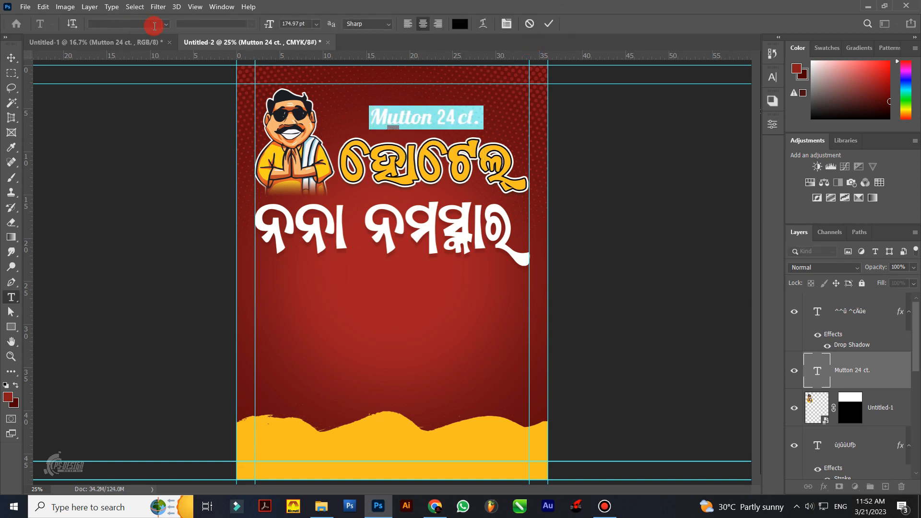
{"action": "left_click", "coordinate": [471, 124]}
{"action": "key", "text": "Escape"}
{"action": "left_click_drag", "start_coordinate": [434, 122], "coordinate": [481, 102]}
Draw a rectangle about 16.68 x 2.92 in over the "Mutton 24 ct." text, extending past the poster's right edge.
{"action": "left_click", "coordinate": [11, 326]}
{"action": "left_click", "coordinate": [41, 325]}
{"action": "left_click_drag", "start_coordinate": [409, 83], "coordinate": [553, 109]}
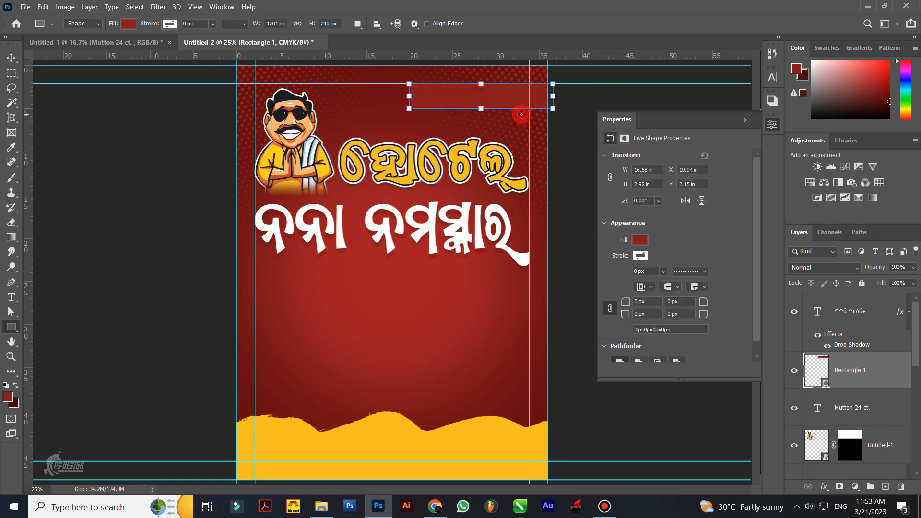
Fill the rectangle with the dark colour #1c1d24 sampled from the mascot's sunglasses.
{"action": "left_click", "coordinate": [641, 241]}
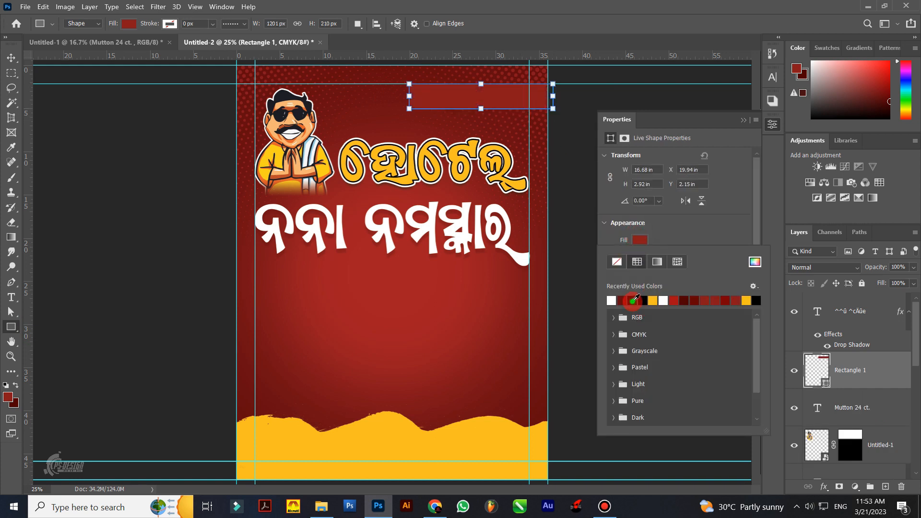
{"action": "left_click", "coordinate": [633, 300]}
{"action": "left_click", "coordinate": [645, 239]}
{"action": "left_click", "coordinate": [642, 240]}
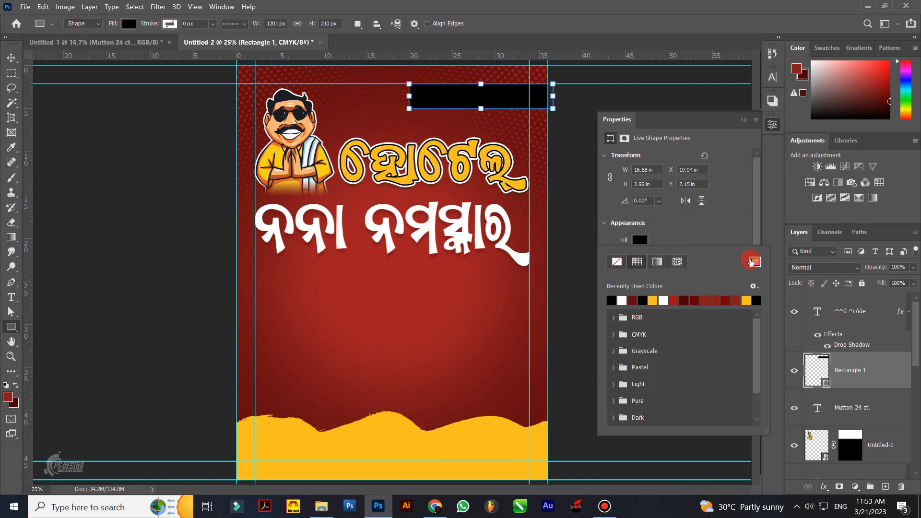
{"action": "left_click", "coordinate": [754, 262]}
{"action": "left_click", "coordinate": [300, 114]}
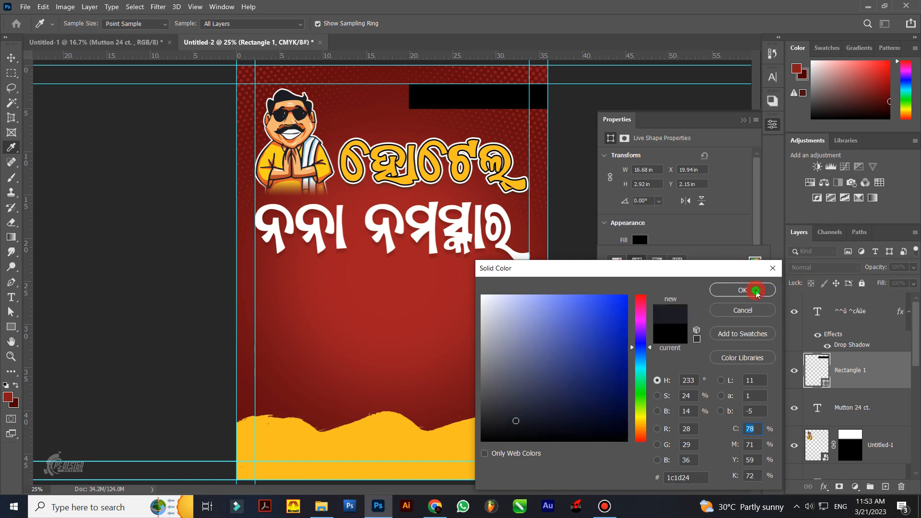
{"action": "left_click", "coordinate": [756, 290]}
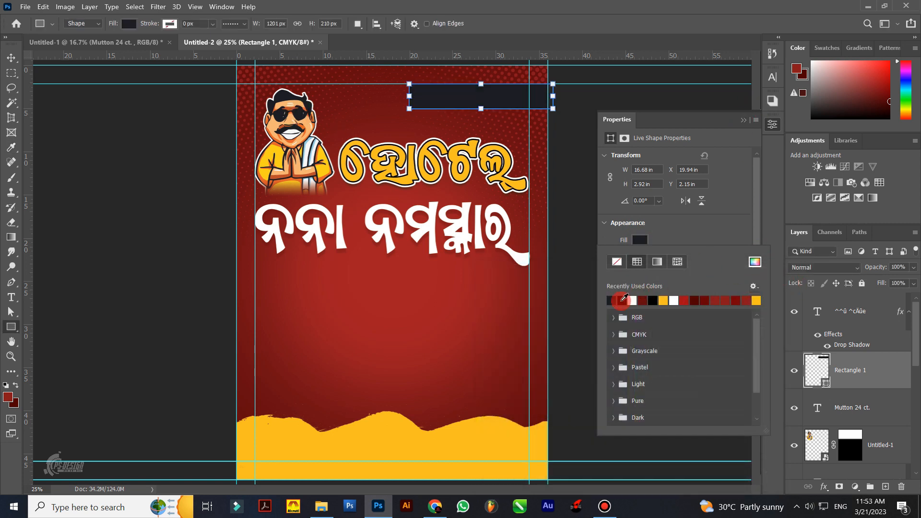
{"action": "left_click", "coordinate": [743, 120]}
Send the dark rectangle one level back, behind the "Mutton 24 ct." text.
{"action": "left_click", "coordinate": [11, 58]}
{"action": "left_click", "coordinate": [485, 100]}
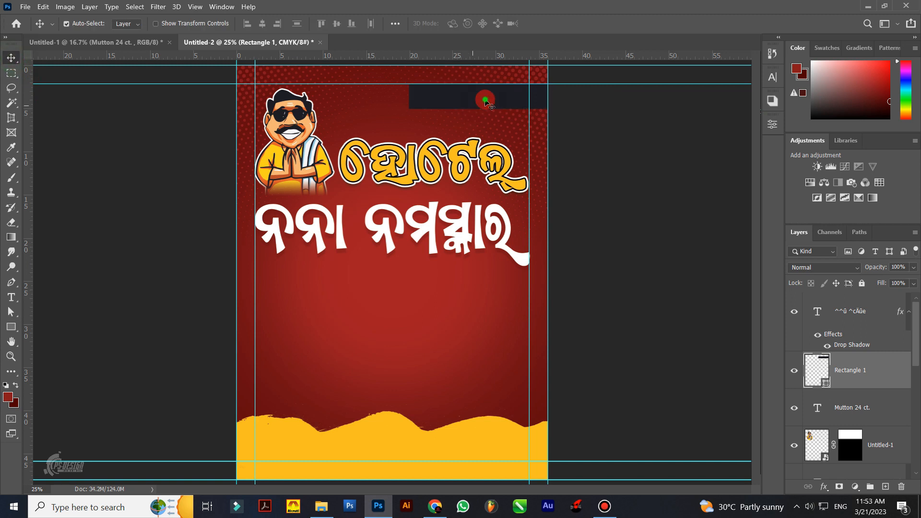
{"action": "key", "text": "ctrl+["}
Recolour the "Mutton 24 ct." text white, sampling the colour from the white title line.
{"action": "key", "text": "t"}
{"action": "left_click", "coordinate": [485, 99]}
{"action": "key", "text": "ctrl+a"}
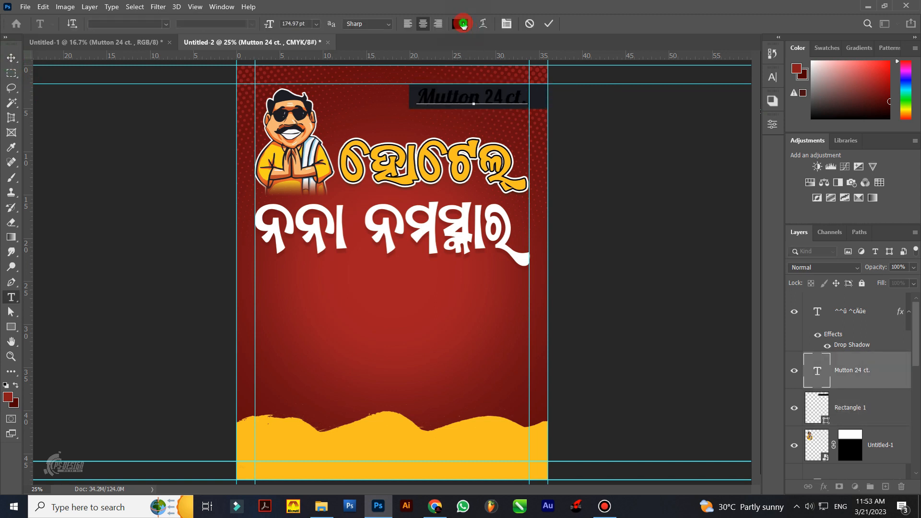
{"action": "left_click", "coordinate": [459, 24]}
{"action": "left_click", "coordinate": [392, 241]}
{"action": "left_click", "coordinate": [743, 290]}
{"action": "left_click", "coordinate": [548, 23]}
{"action": "key", "text": "v"}
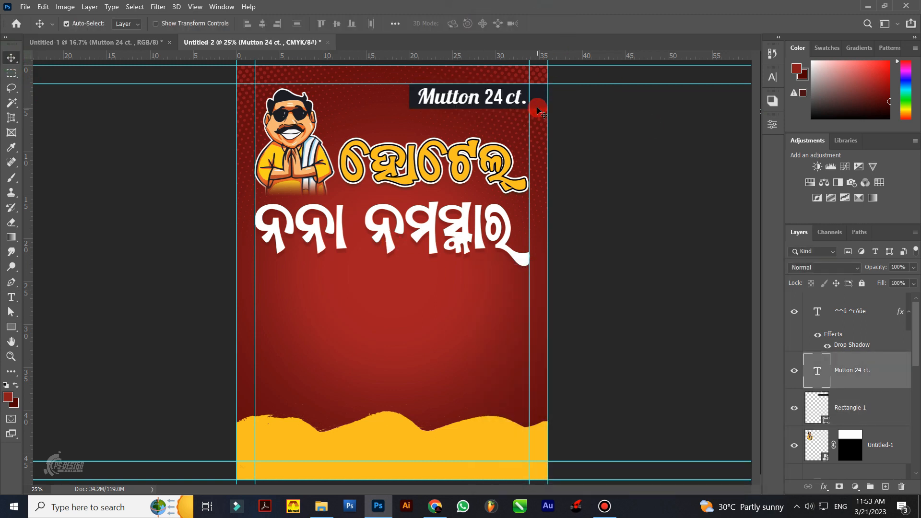
Slant the left edge of the dark banner rectangle by shifting its upper-left corner point inward.
{"action": "left_click", "coordinate": [140, 248]}
{"action": "left_click", "coordinate": [9, 312]}
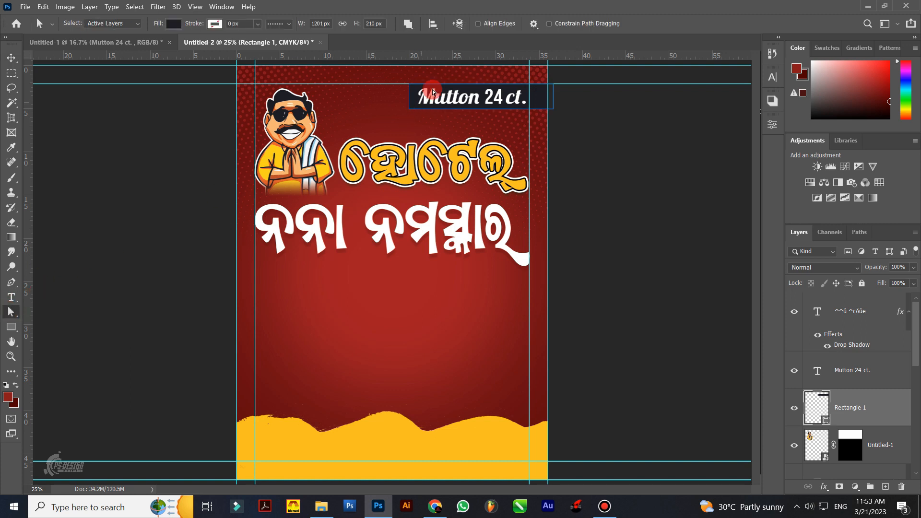
{"action": "left_click", "coordinate": [57, 322]}
{"action": "left_click", "coordinate": [361, 109]}
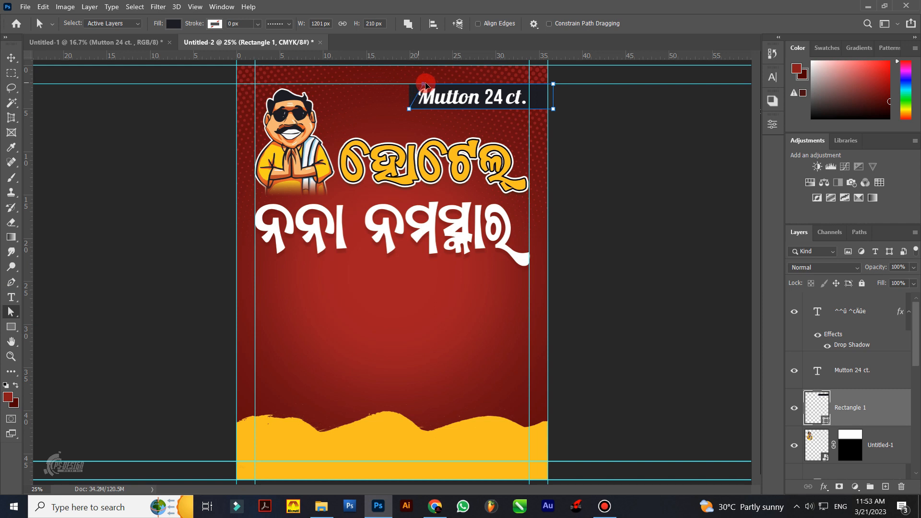
{"action": "key", "text": "v"}
{"action": "left_click", "coordinate": [536, 98]}
{"action": "left_click", "coordinate": [110, 180]}
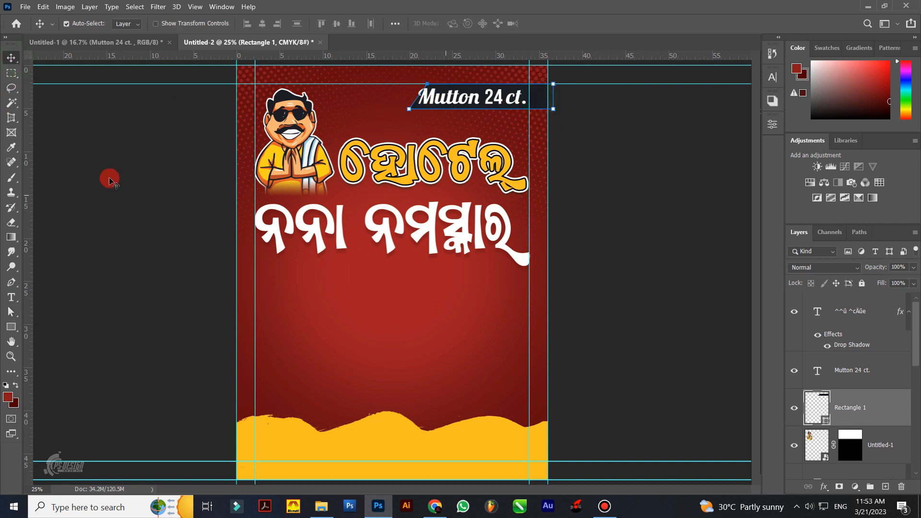
Shift the slanted banner left, extend it to the poster's right edge, and nudge the "Mutton 24 ct." text slightly right.
{"action": "left_click", "coordinate": [431, 248]}
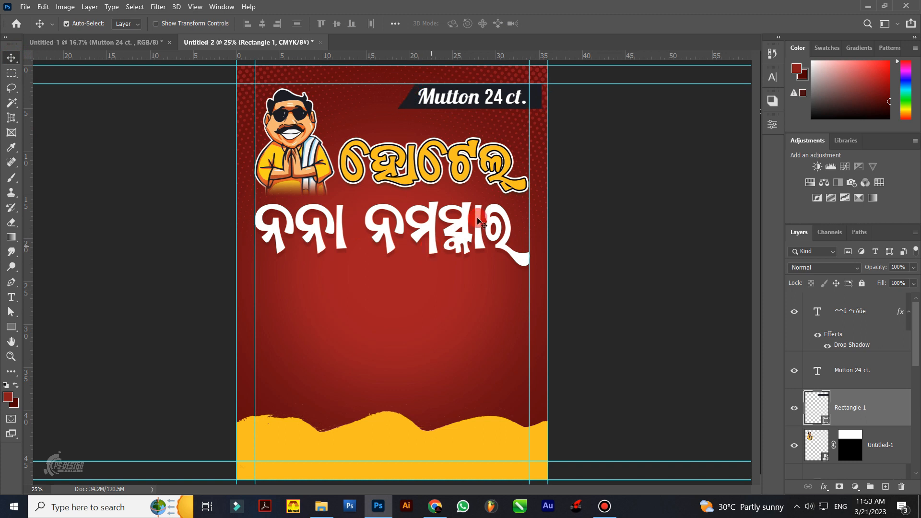
{"action": "key", "text": "ctrl+t"}
{"action": "left_click_drag", "start_coordinate": [542, 96], "coordinate": [556, 96]}
{"action": "key", "text": "Return"}
{"action": "left_click_drag", "start_coordinate": [490, 97], "coordinate": [492, 98]}
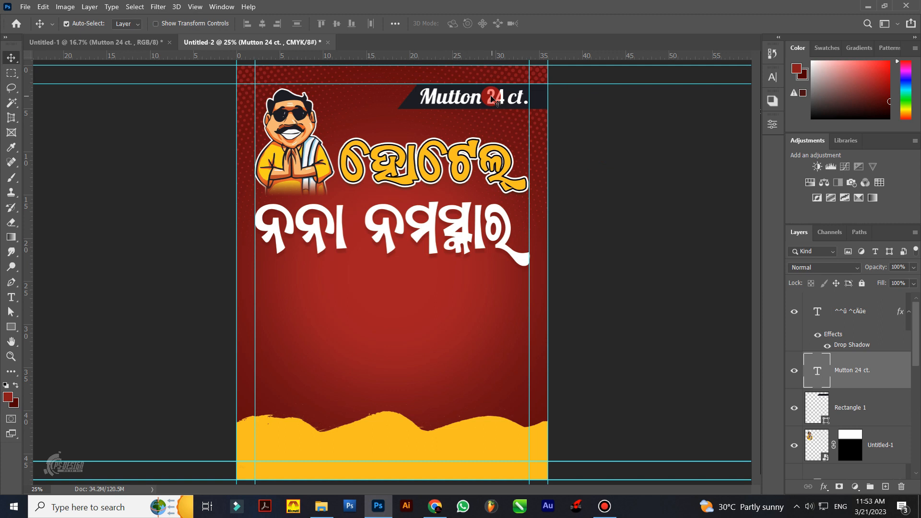
{"action": "left_click", "coordinate": [191, 115]}
Bring the clay pot from Untitled-1 into the poster below the title and lower the yellow wave slightly.
{"action": "left_click", "coordinate": [139, 42]}
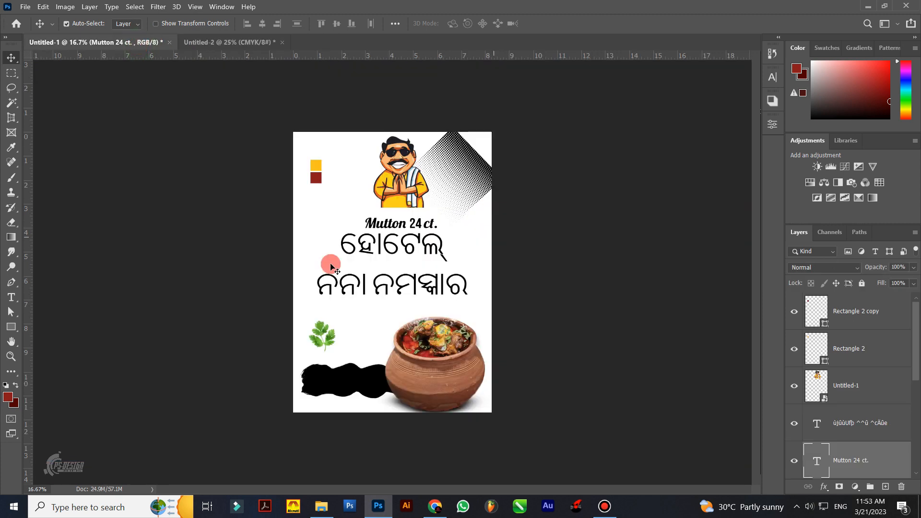
{"action": "left_click_drag", "start_coordinate": [437, 379], "coordinate": [277, 56]}
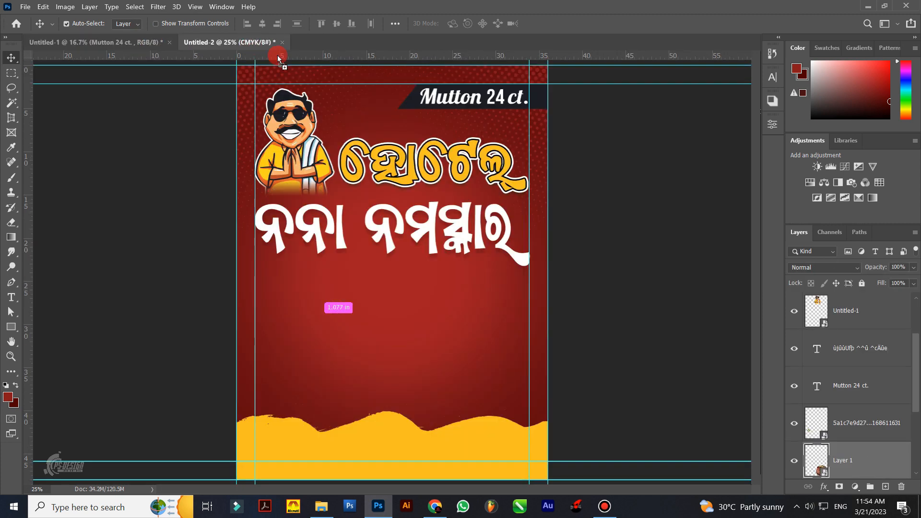
{"action": "left_click_drag", "start_coordinate": [387, 329], "coordinate": [386, 330]}
{"action": "left_click_drag", "start_coordinate": [384, 434], "coordinate": [388, 445]}
{"action": "key", "text": "ctrl+z"}
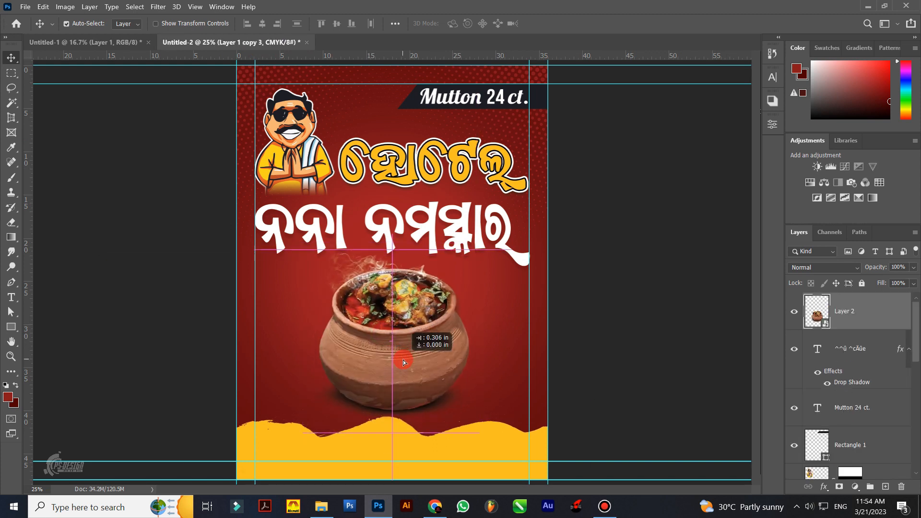
Fine-tune the pot's size and position so it sits centred between the title and the yellow wave.
{"action": "key", "text": "ctrl+t"}
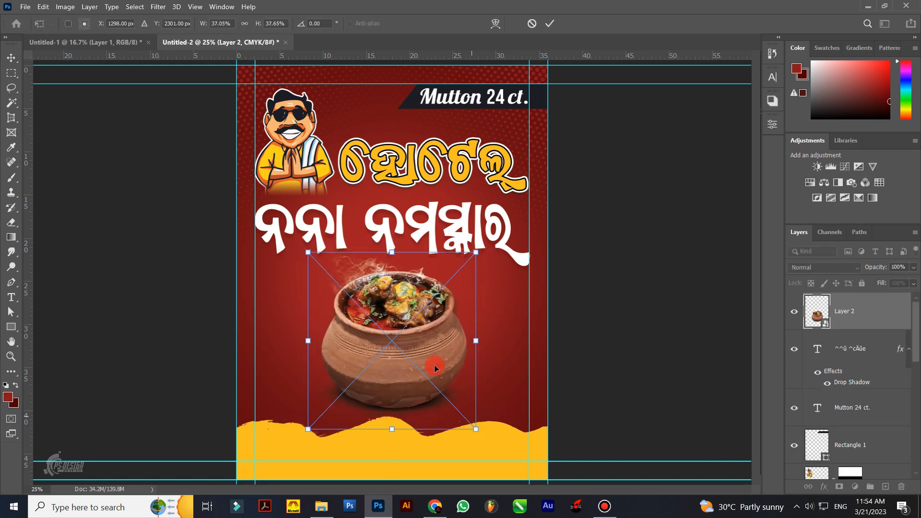
{"action": "left_click_drag", "start_coordinate": [434, 366], "coordinate": [422, 350]}
{"action": "key", "text": "Return"}
Open the pot's smart object and examine its layers by switching their visibility off and on.
{"action": "double_click", "coordinate": [424, 355]}
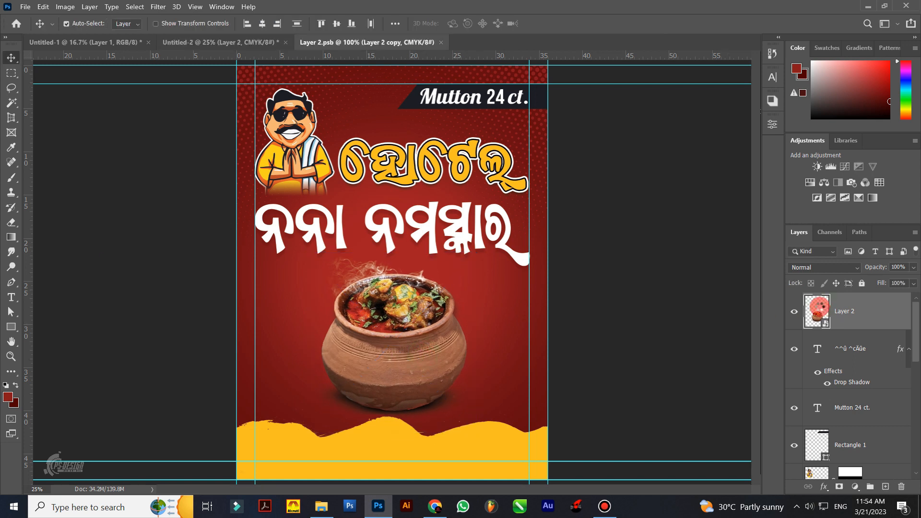
{"action": "left_click", "coordinate": [795, 371]}
{"action": "left_click", "coordinate": [794, 371]}
{"action": "left_click", "coordinate": [795, 312]}
{"action": "left_click", "coordinate": [794, 311]}
{"action": "left_click", "coordinate": [795, 311]}
{"action": "left_click", "coordinate": [795, 312]}
{"action": "key", "text": "ctrl+plus"}
{"action": "key", "text": "ctrl+minus"}
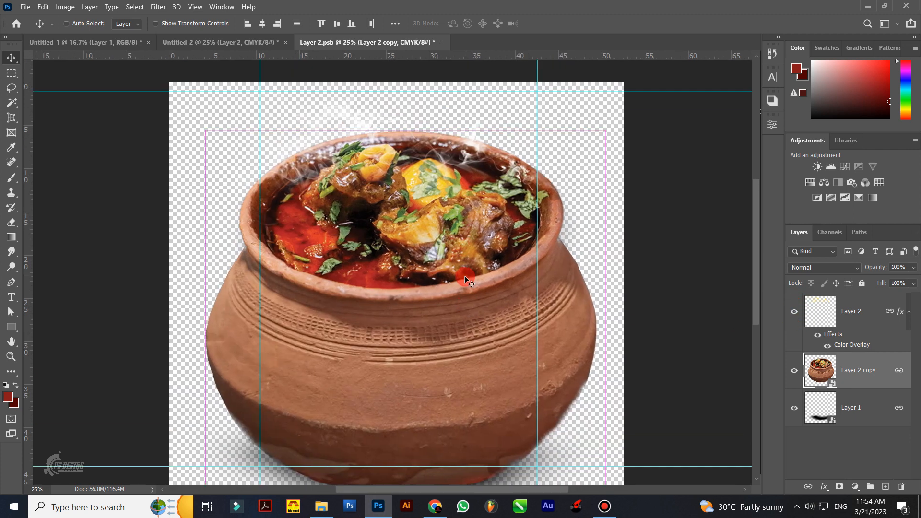
Examine the layers of the nested "Layer 2 copy" smart object, closing both smart object documents without saving.
{"action": "double_click", "coordinate": [820, 370]}
{"action": "left_click", "coordinate": [793, 312]}
{"action": "left_click", "coordinate": [794, 312]}
{"action": "left_click", "coordinate": [795, 348]}
{"action": "left_click", "coordinate": [794, 349]}
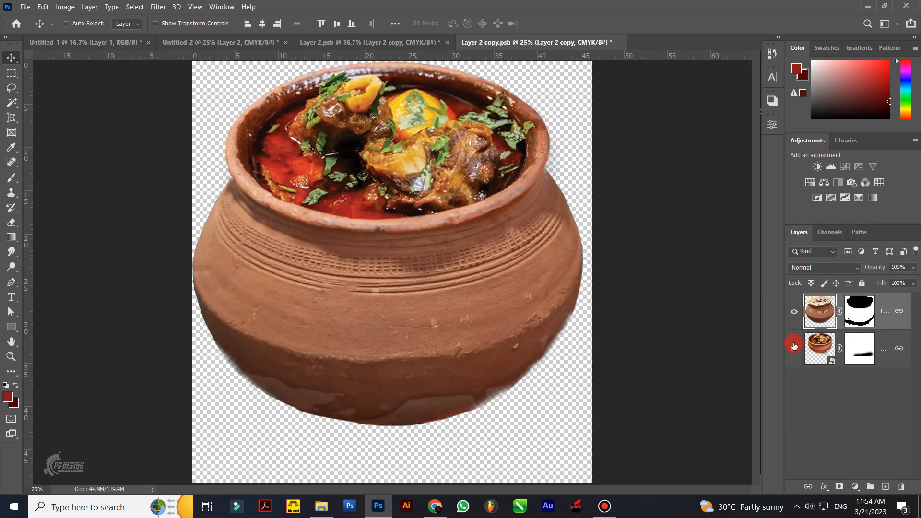
{"action": "key", "text": "ctrl+minus"}
{"action": "left_click", "coordinate": [623, 42]}
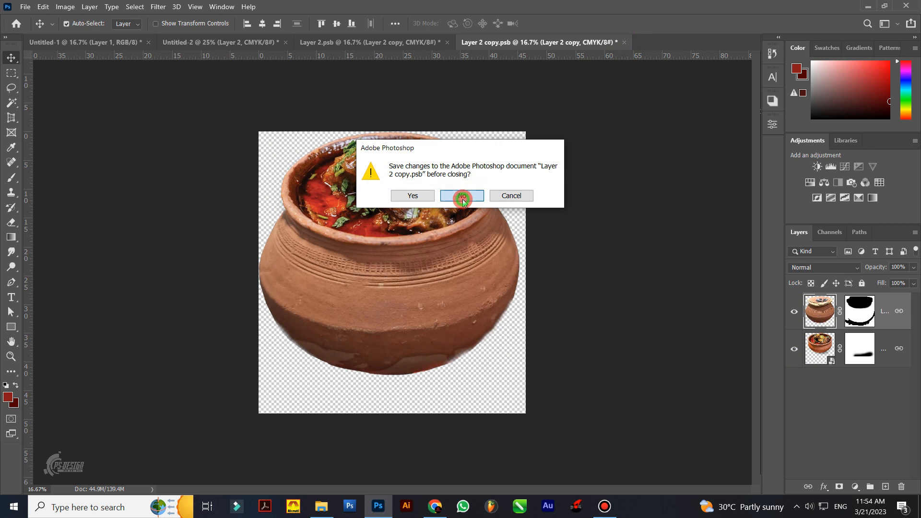
{"action": "left_click", "coordinate": [462, 197]}
{"action": "left_click", "coordinate": [446, 43]}
{"action": "left_click", "coordinate": [463, 197]}
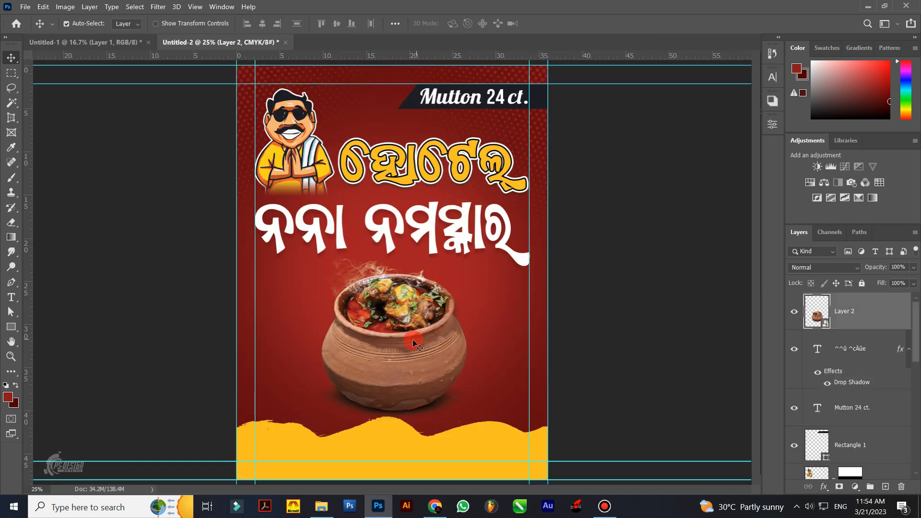
Bring the coriander leaf from Untitled-1 to the pot's upper right and place a flipped, rotated copy at its lower left.
{"action": "left_click", "coordinate": [116, 44]}
{"action": "left_click_drag", "start_coordinate": [330, 334], "coordinate": [472, 300]}
{"action": "left_click_drag", "start_coordinate": [308, 309], "coordinate": [313, 394]}
{"action": "key", "text": "ctrl+t"}
{"action": "right_click", "coordinate": [300, 382]}
{"action": "left_click", "coordinate": [330, 365]}
{"action": "key", "text": "Return"}
{"action": "left_click_drag", "start_coordinate": [315, 389], "coordinate": [311, 390]}
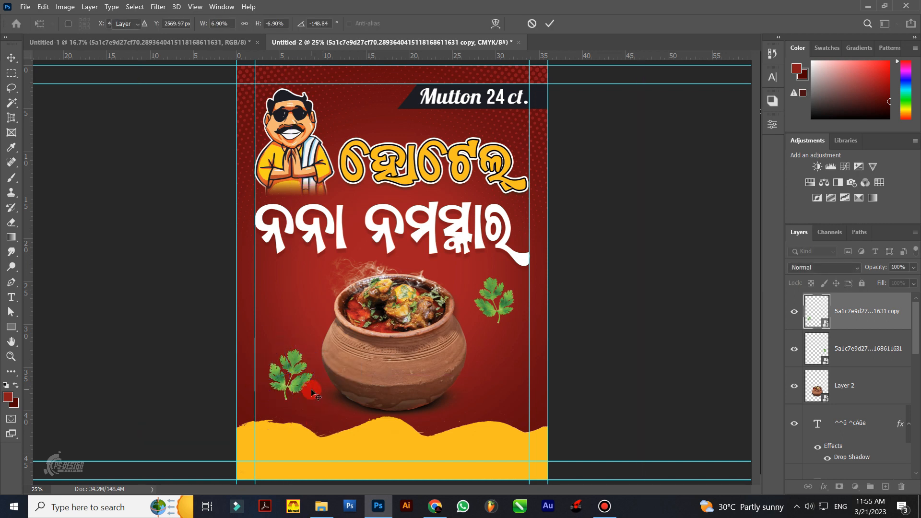
{"action": "key", "text": "Return"}
Scale the leaf on the pot's right down slightly and nudge the lower-left leaf outward.
{"action": "left_click", "coordinate": [512, 314]}
{"action": "key", "text": "ctrl+t"}
{"action": "left_click_drag", "start_coordinate": [524, 306], "coordinate": [521, 307]}
{"action": "key", "text": "Return"}
{"action": "left_click_drag", "start_coordinate": [295, 385], "coordinate": [291, 388]}
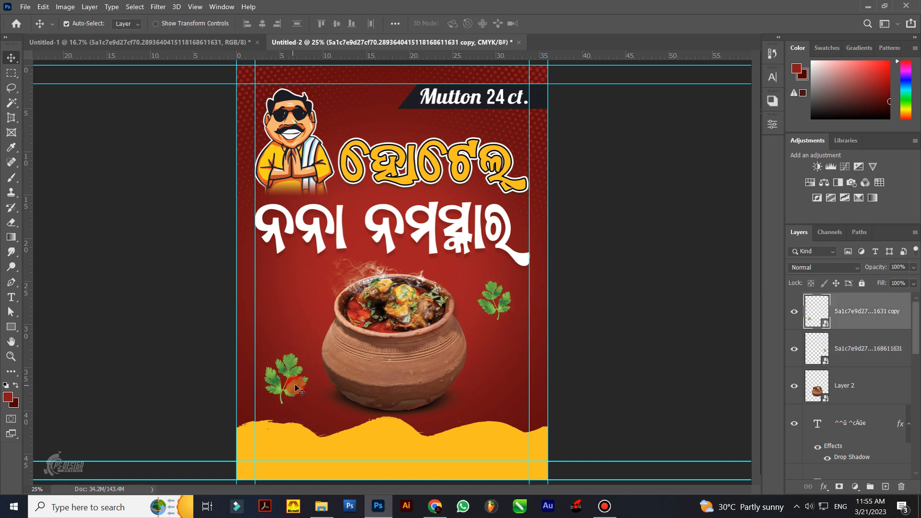
Add a contact text line starting with "MOB" in Gotham Bold, 300 pt, on the yellow band.
{"action": "left_click", "coordinate": [377, 368]}
{"action": "left_click", "coordinate": [11, 296]}
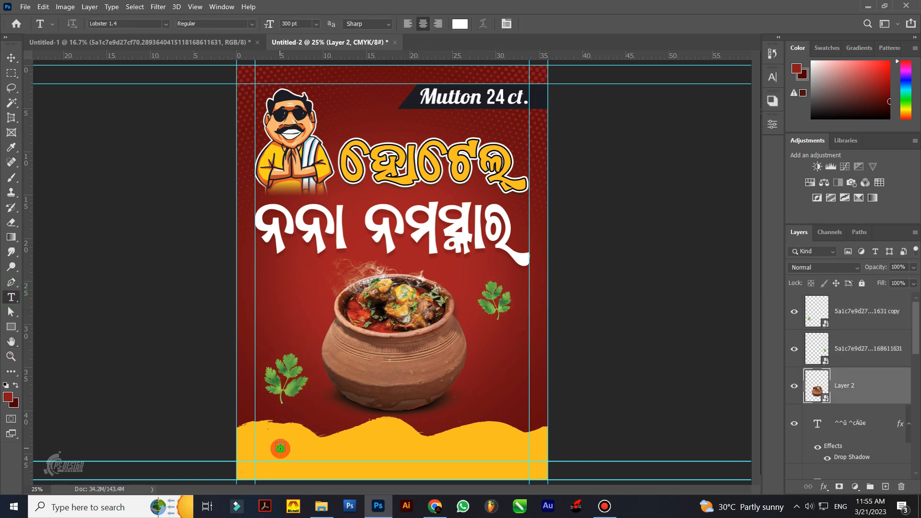
{"action": "left_click", "coordinate": [280, 448]}
{"action": "left_click", "coordinate": [142, 23]}
{"action": "type", "text": "gotham"}
{"action": "left_click", "coordinate": [257, 102]}
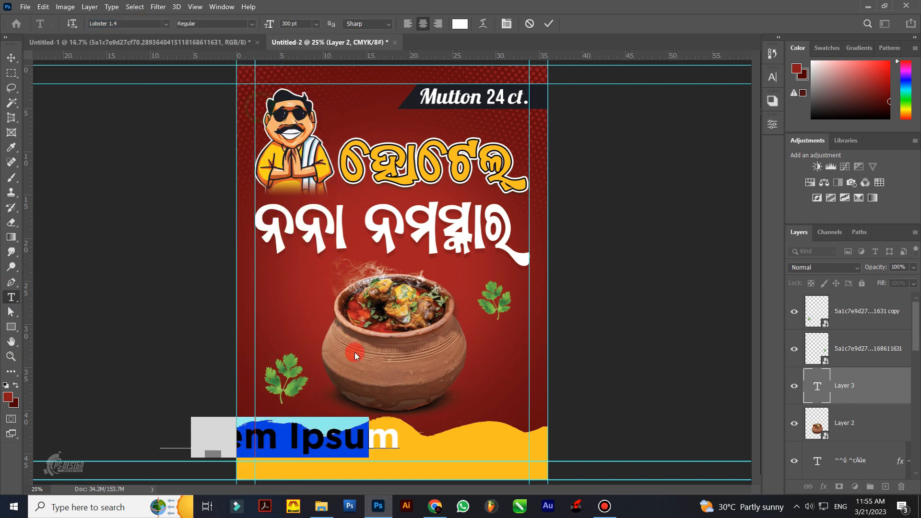
{"action": "type", "text": "MOB"}
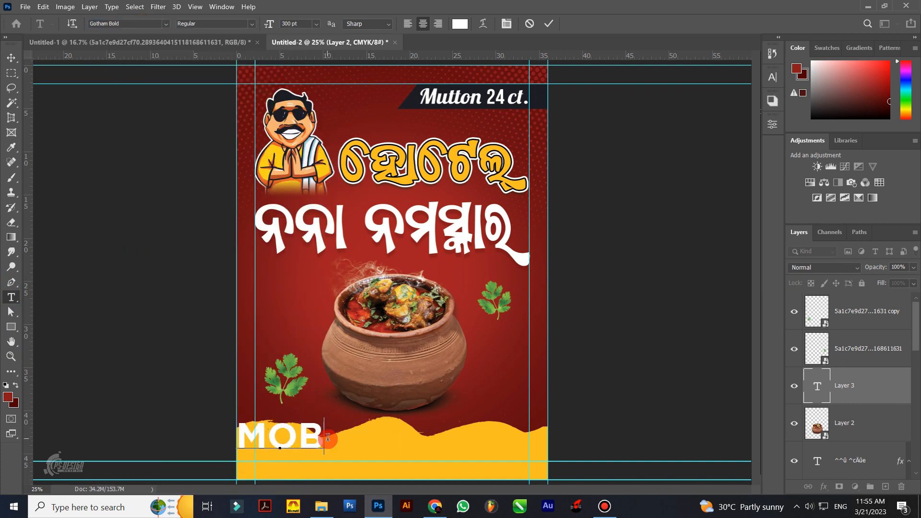
Recolour the "MOB" text black.
{"action": "key", "text": "ctrl+a"}
{"action": "left_click", "coordinate": [460, 23]}
{"action": "left_click", "coordinate": [585, 319]}
{"action": "left_click", "coordinate": [626, 440]}
{"action": "left_click", "coordinate": [739, 290]}
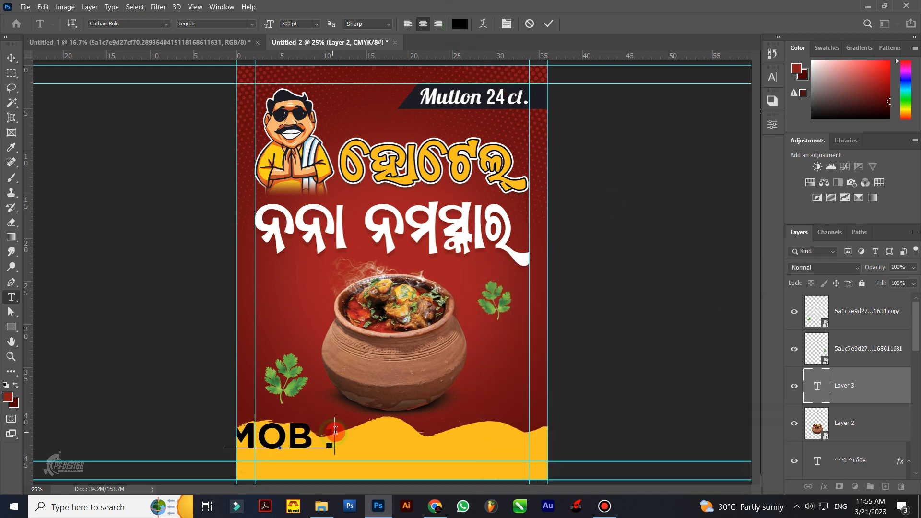
Recolour the contact line dark red, sampled from the poster's background, and complete it with the mobile number.
{"action": "left_click", "coordinate": [460, 23]}
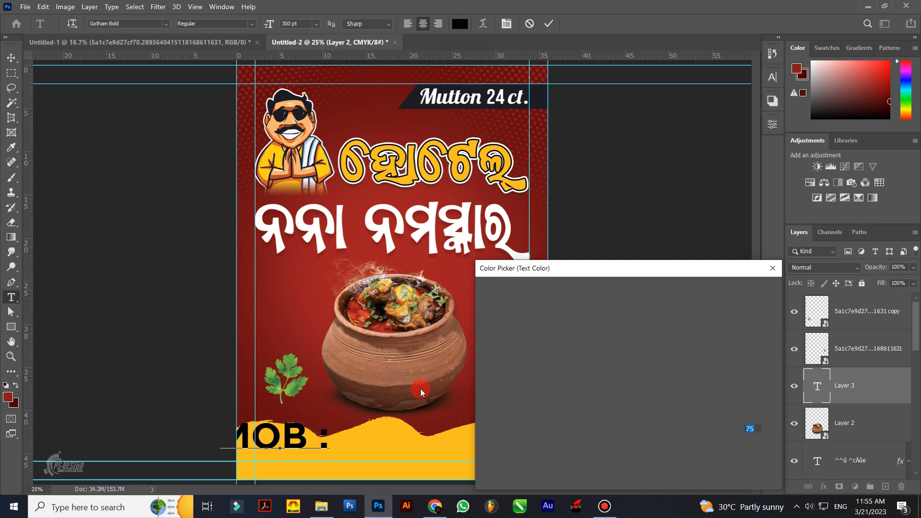
{"action": "left_click", "coordinate": [271, 408]}
{"action": "left_click", "coordinate": [728, 290]}
{"action": "left_click", "coordinate": [327, 434]}
{"action": "type", "text": "1234567890"}
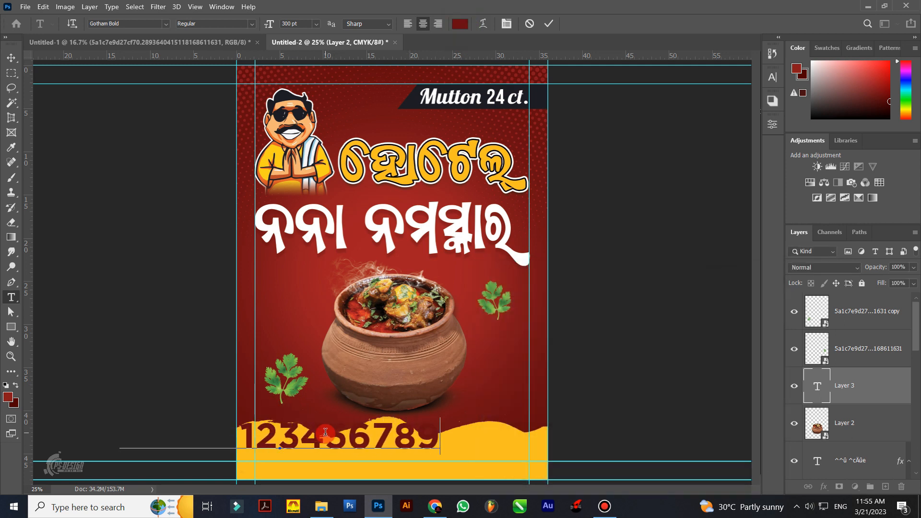
{"action": "key", "text": "ctrl+Return"}
Resize the contact line to fit between the side margin guides and centre it on the yellow band.
{"action": "key", "text": "ctrl+t"}
{"action": "left_click_drag", "start_coordinate": [450, 454], "coordinate": [514, 467], "text": "alt"}
{"action": "key", "text": "Return"}
{"action": "left_click", "coordinate": [16, 61]}
{"action": "key", "text": "ctrl+t"}
{"action": "key", "text": "Return"}
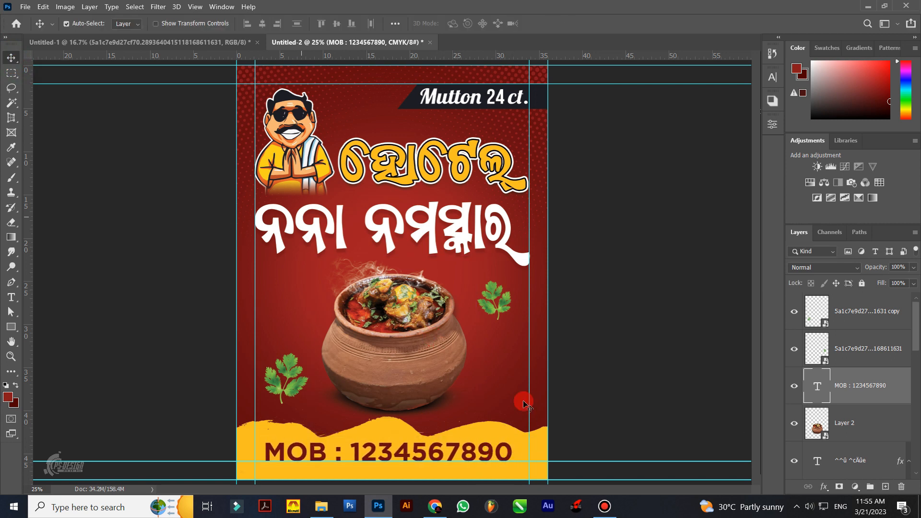
{"action": "left_click", "coordinate": [218, 428], "text": "ctrl"}
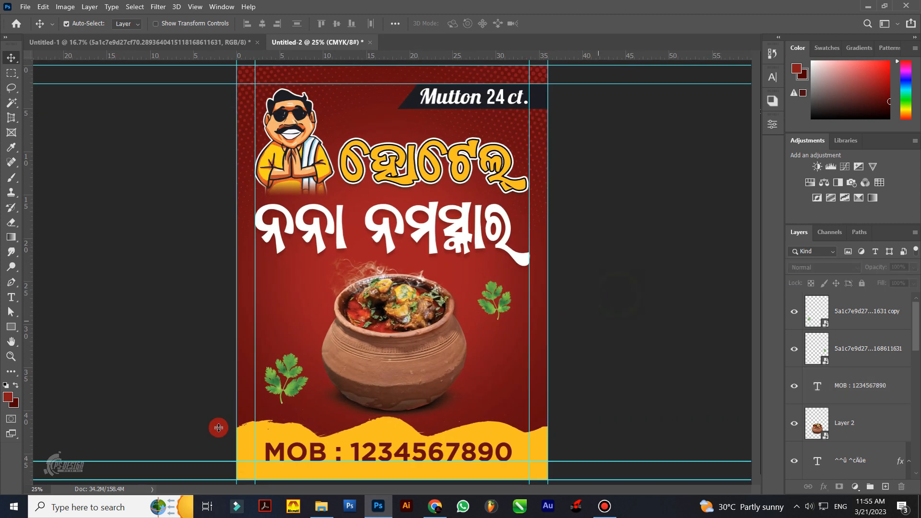
{"action": "key", "text": "ctrl+minus"}
{"action": "key", "text": "ctrl+plus"}
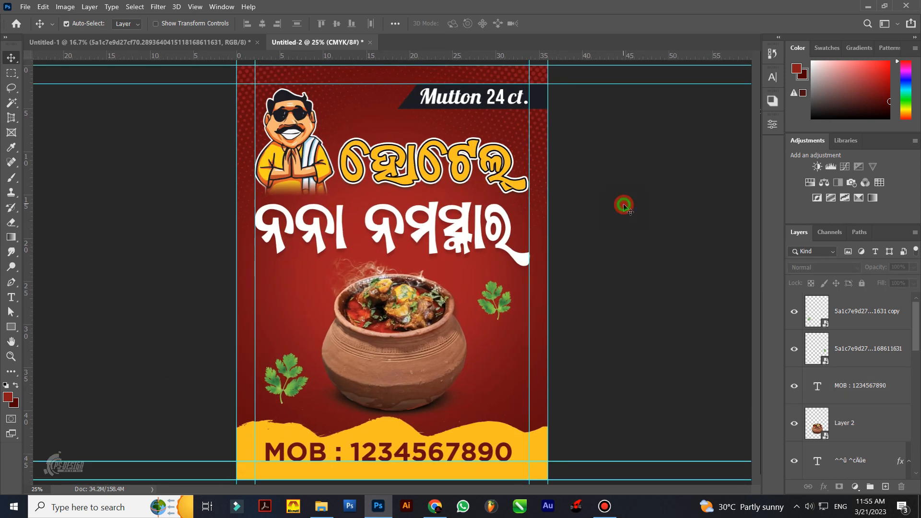
{"action": "left_click", "coordinate": [865, 311]}
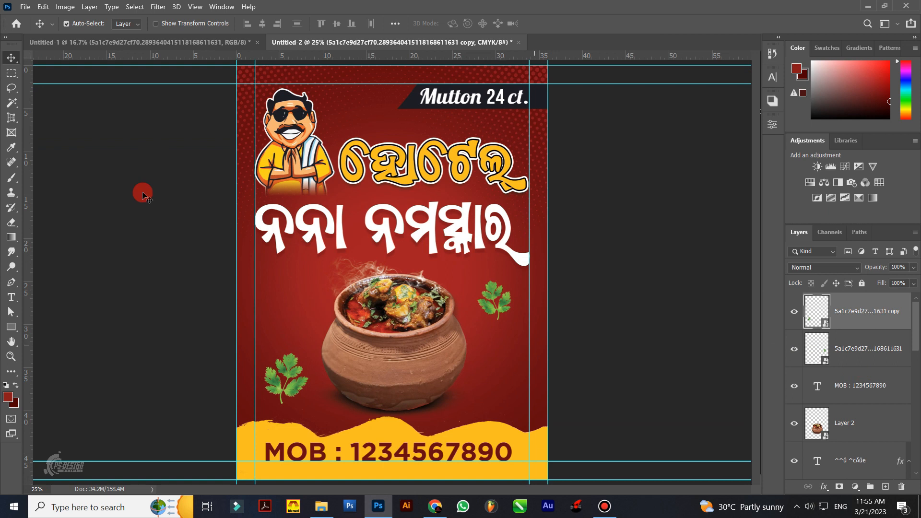
{"action": "left_click", "coordinate": [638, 168]}
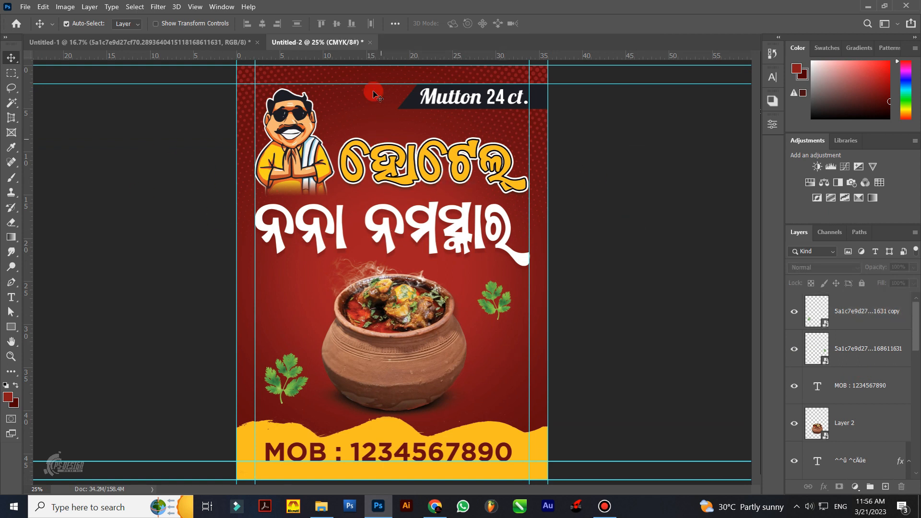